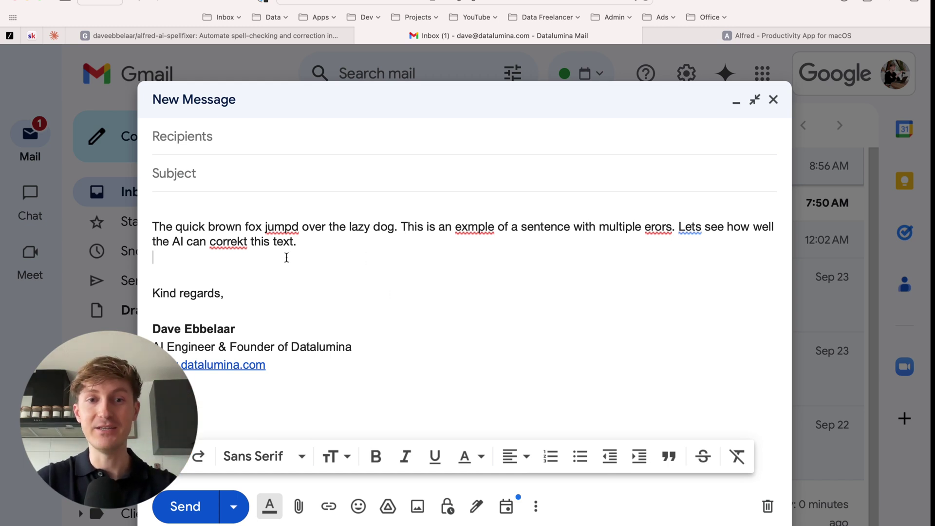
Select the misspelled quick-brown-fox paragraph in the Gmail draft and again in the note.
{"action": "left_click_drag", "start_coordinate": [330, 243], "coordinate": [159, 226]}
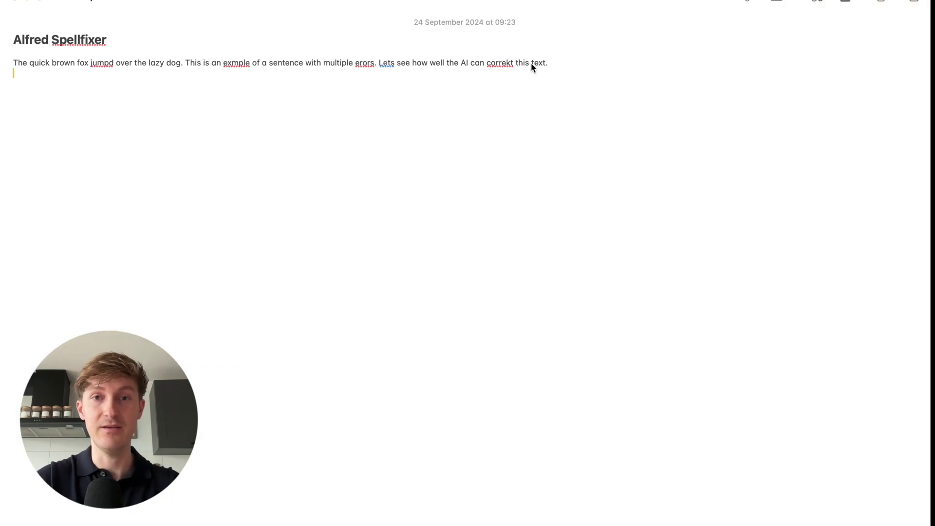
{"action": "triple_click", "coordinate": [555, 62]}
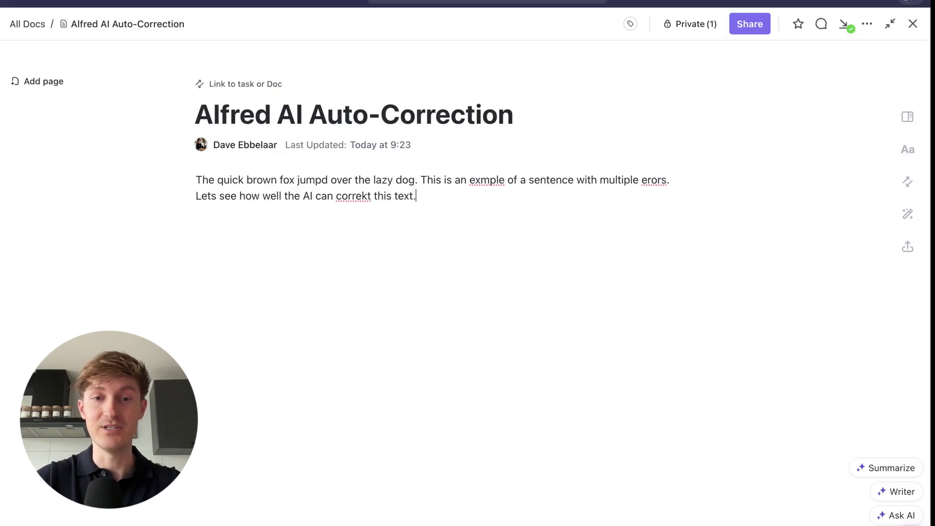
Select the misspelled paragraph in the 'Alfred AI Auto-Correction' ClickUp doc.
{"action": "triple_click", "coordinate": [455, 203]}
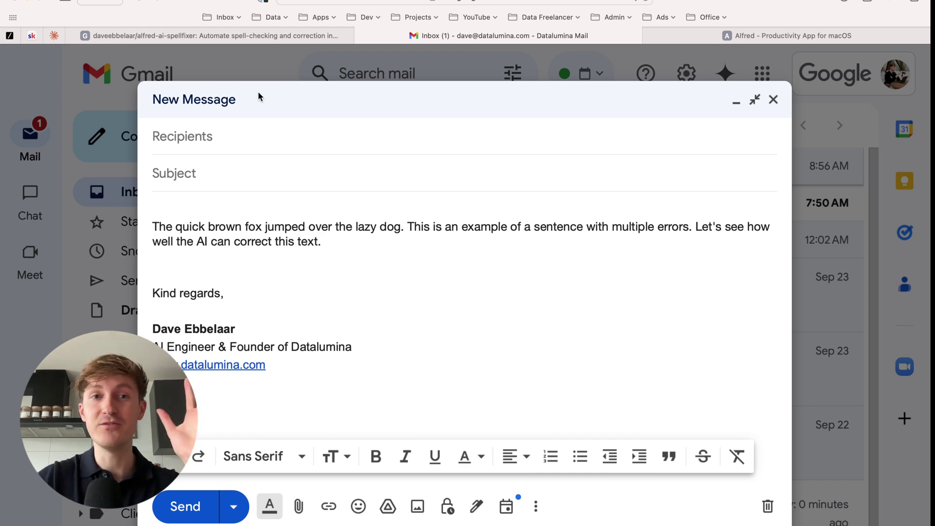
Read the alfred-ai-spellfixer README's Requirements and Installing Python sections.
{"action": "left_click", "coordinate": [250, 39]}
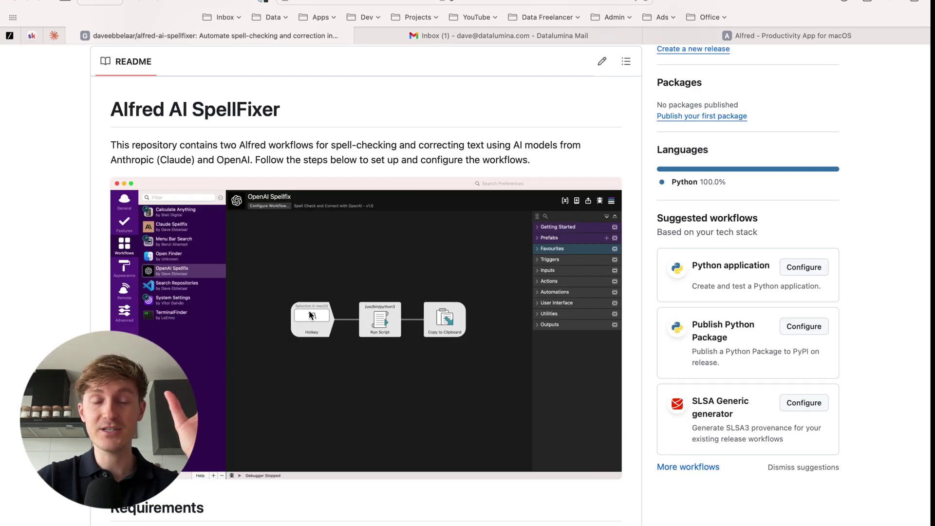
{"action": "scroll", "coordinate": [311, 315], "scroll_direction": "down", "scroll_amount": 3}
{"action": "scroll", "coordinate": [310, 316], "scroll_direction": "down", "scroll_amount": 3}
{"action": "scroll", "coordinate": [310, 316], "scroll_direction": "up", "scroll_amount": 3}
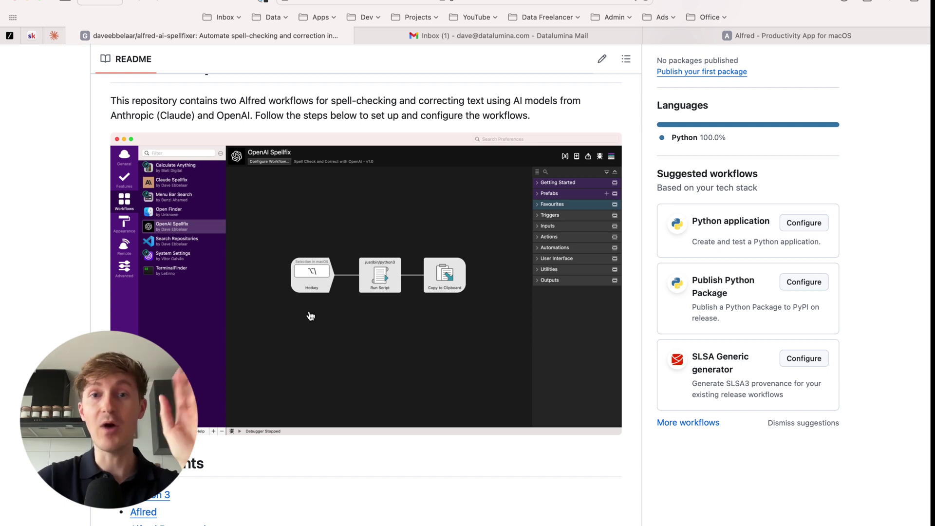
{"action": "scroll", "coordinate": [310, 315], "scroll_direction": "down", "scroll_amount": 3}
{"action": "scroll", "coordinate": [311, 316], "scroll_direction": "up", "scroll_amount": 3}
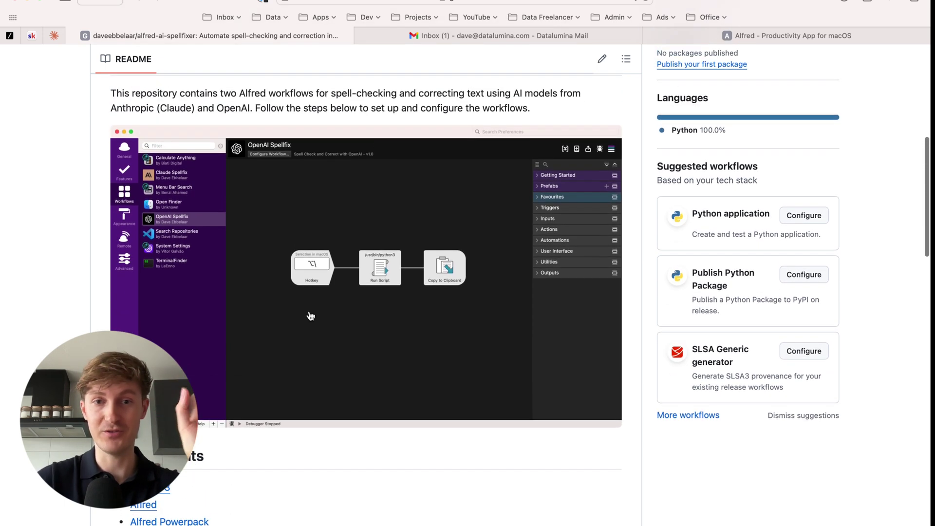
{"action": "scroll", "coordinate": [47, 306], "scroll_direction": "up", "scroll_amount": 2}
{"action": "scroll", "coordinate": [47, 306], "scroll_direction": "down", "scroll_amount": 5}
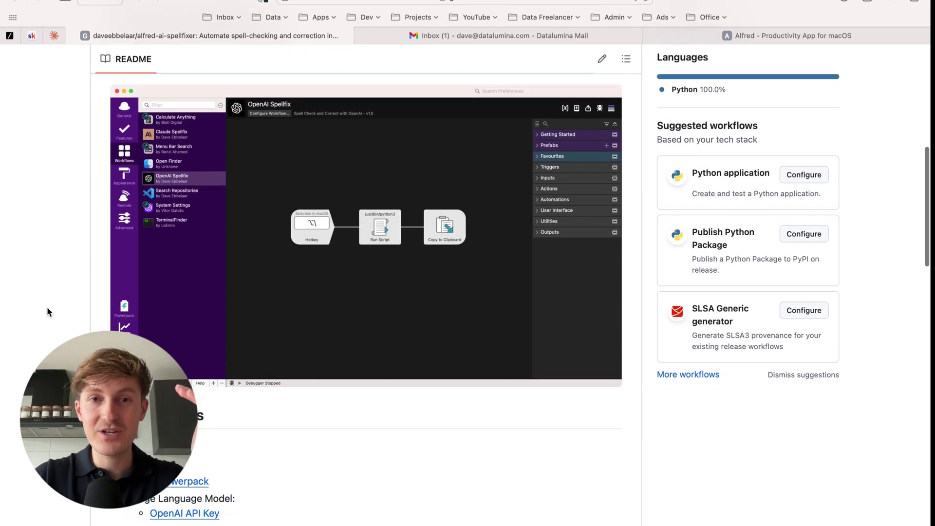
{"action": "scroll", "coordinate": [47, 308], "scroll_direction": "down", "scroll_amount": 5}
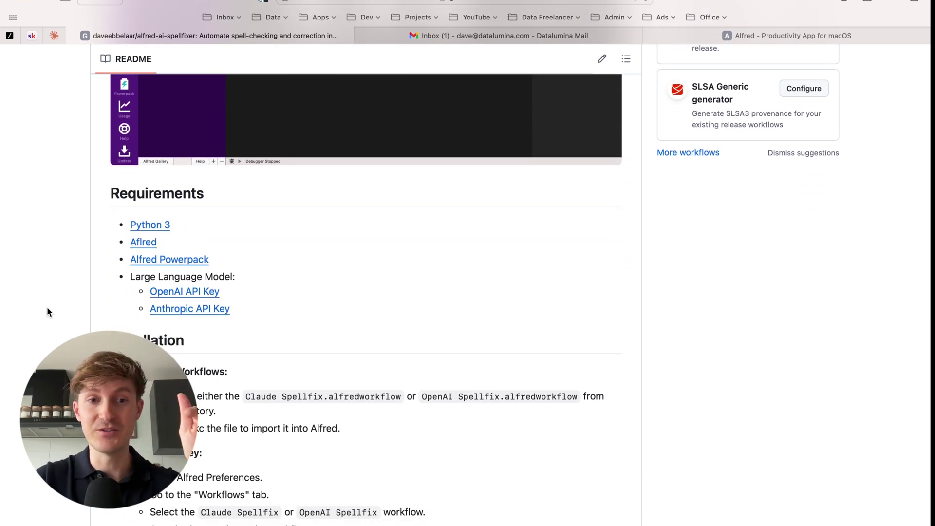
{"action": "scroll", "coordinate": [47, 276], "scroll_direction": "down", "scroll_amount": 2}
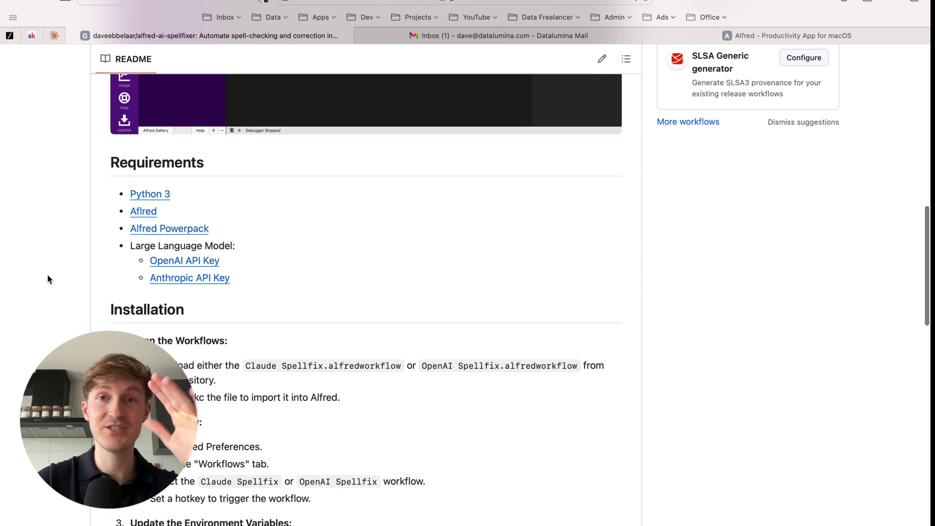
{"action": "scroll", "coordinate": [48, 277], "scroll_direction": "down", "scroll_amount": 3}
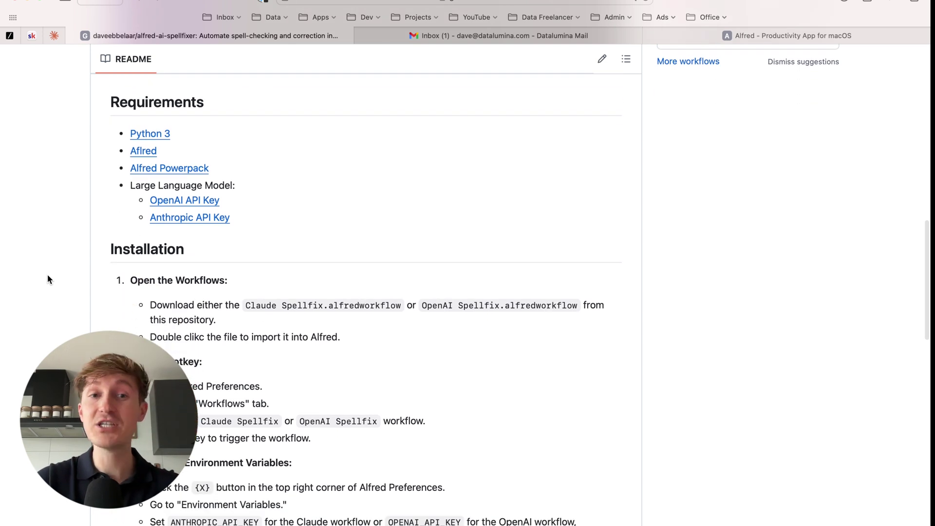
{"action": "scroll", "coordinate": [47, 276], "scroll_direction": "up", "scroll_amount": 4}
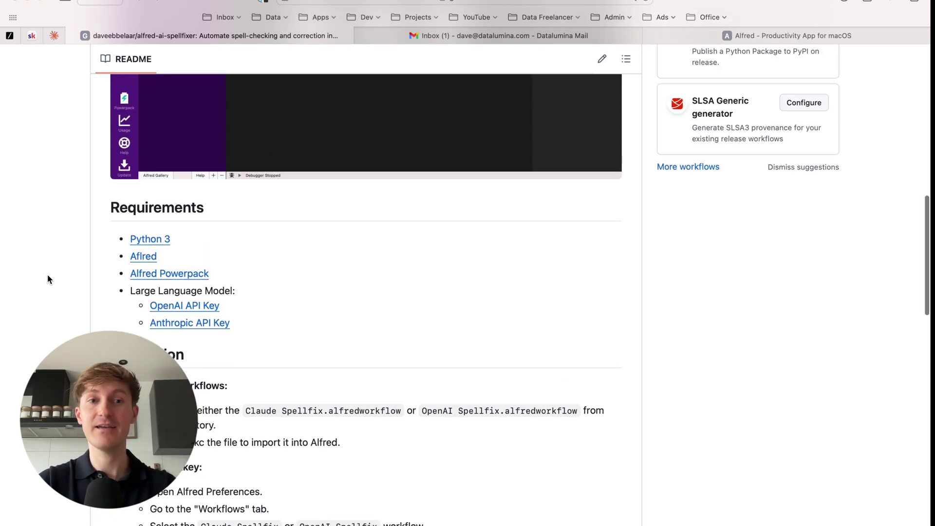
{"action": "scroll", "coordinate": [48, 276], "scroll_direction": "up", "scroll_amount": 3}
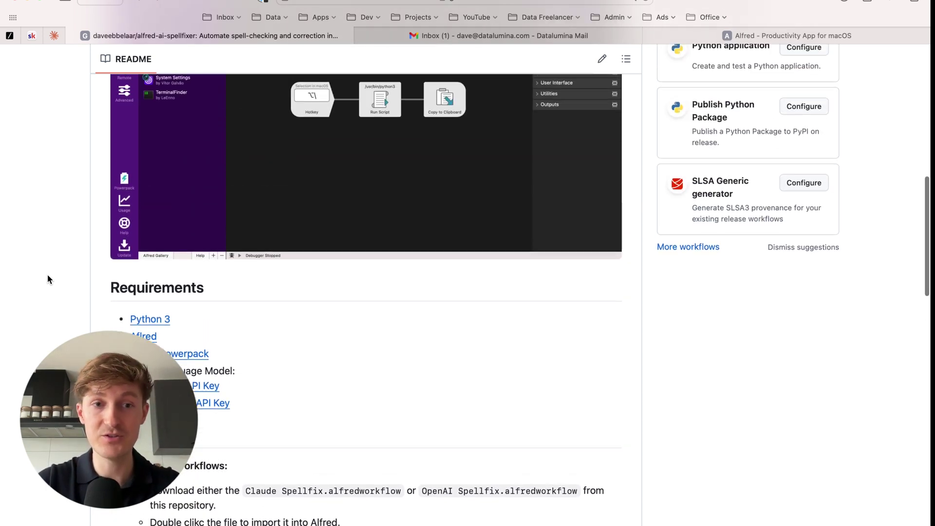
{"action": "scroll", "coordinate": [48, 276], "scroll_direction": "up", "scroll_amount": 1}
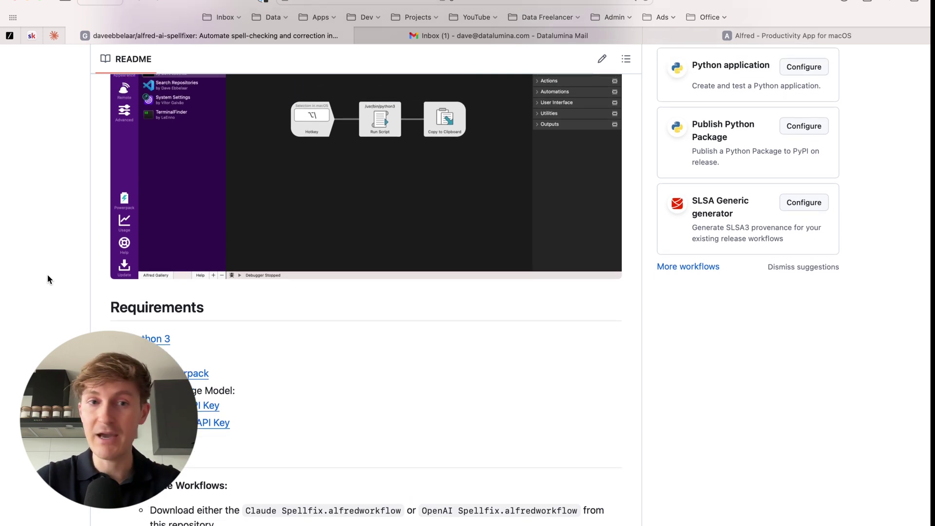
{"action": "scroll", "coordinate": [187, 332], "scroll_direction": "down", "scroll_amount": 4}
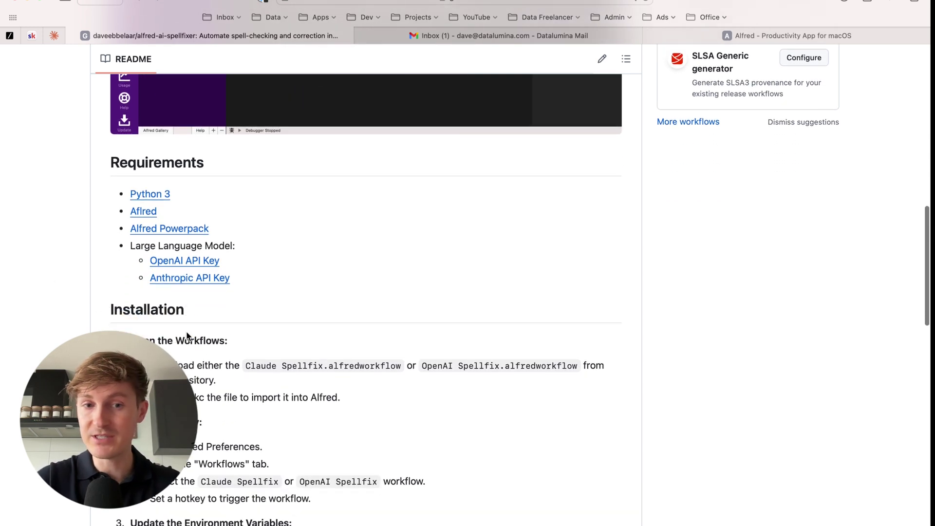
{"action": "scroll", "coordinate": [187, 334], "scroll_direction": "up", "scroll_amount": 5}
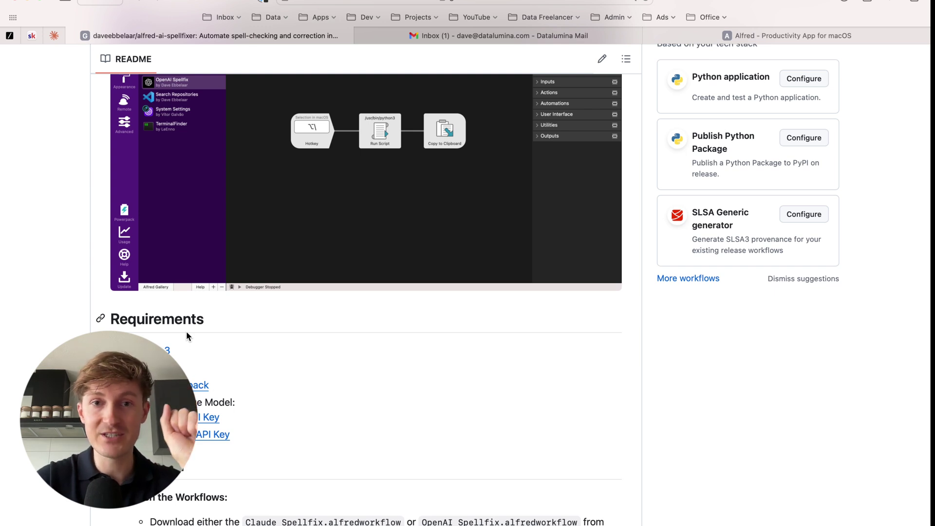
{"action": "scroll", "coordinate": [186, 336], "scroll_direction": "up", "scroll_amount": 6}
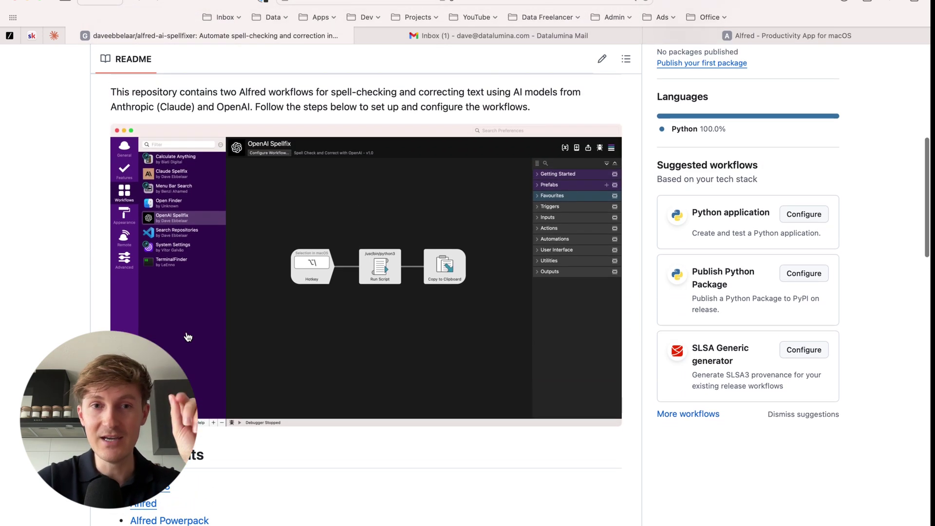
{"action": "scroll", "coordinate": [187, 337], "scroll_direction": "down", "scroll_amount": 2}
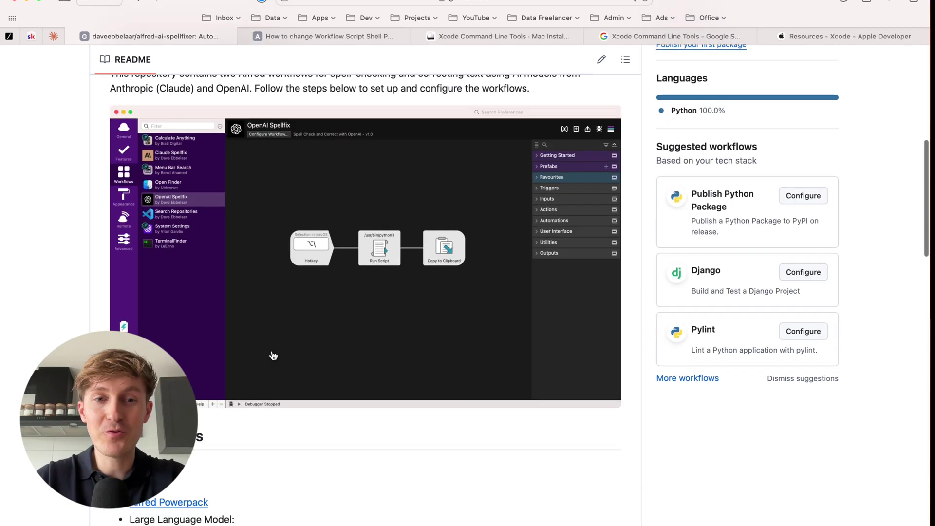
{"action": "scroll", "coordinate": [274, 355], "scroll_direction": "down", "scroll_amount": 10}
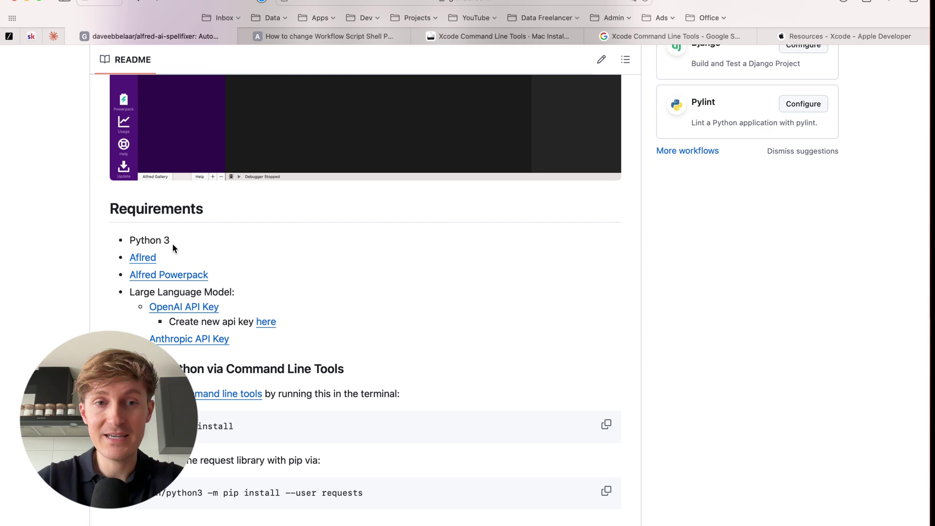
{"action": "scroll", "coordinate": [173, 248], "scroll_direction": "down", "scroll_amount": 2}
{"action": "scroll", "coordinate": [172, 244], "scroll_direction": "down", "scroll_amount": 5}
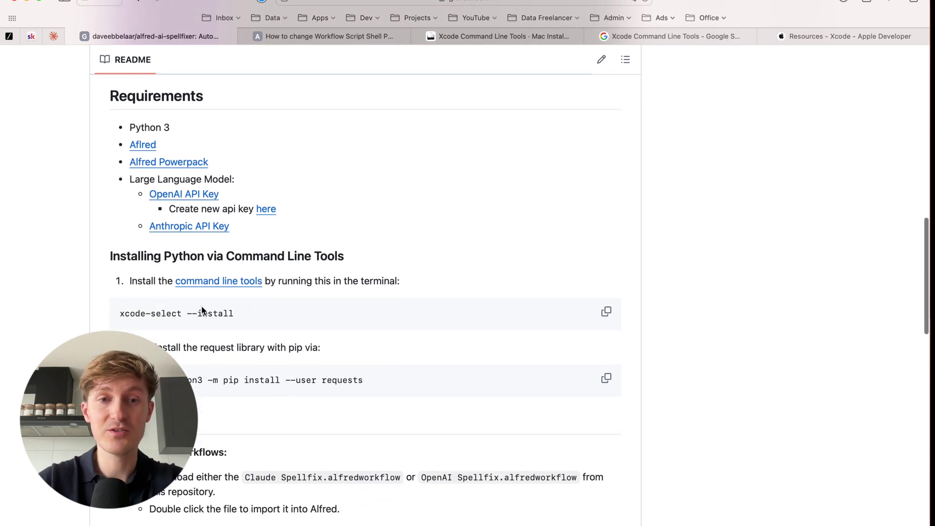
{"action": "scroll", "coordinate": [225, 345], "scroll_direction": "down", "scroll_amount": 2}
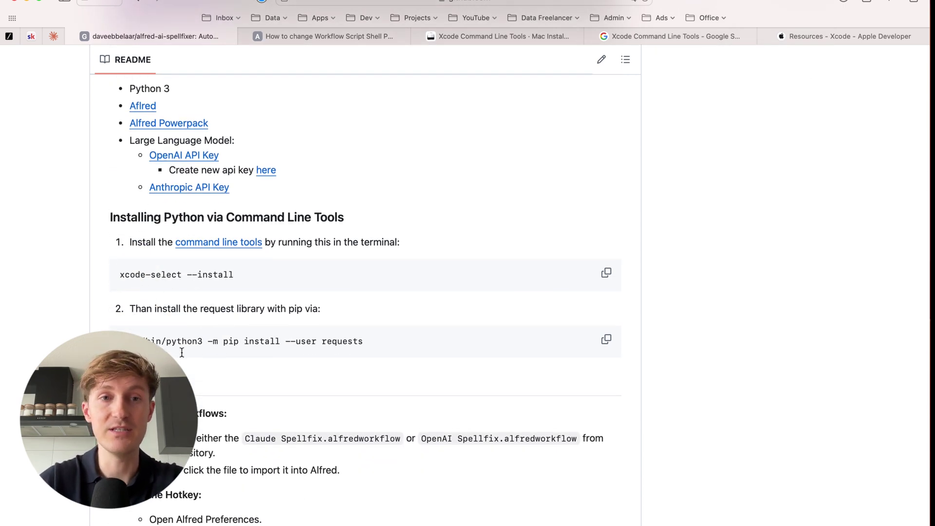
{"action": "scroll", "coordinate": [182, 353], "scroll_direction": "up", "scroll_amount": 9}
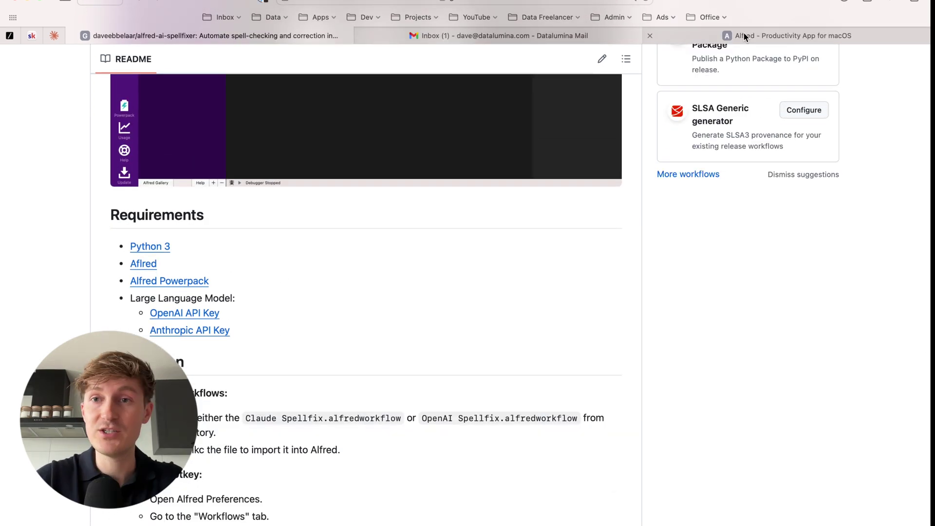
Browse the Alfred homepage's feature overview.
{"action": "left_click", "coordinate": [745, 36]}
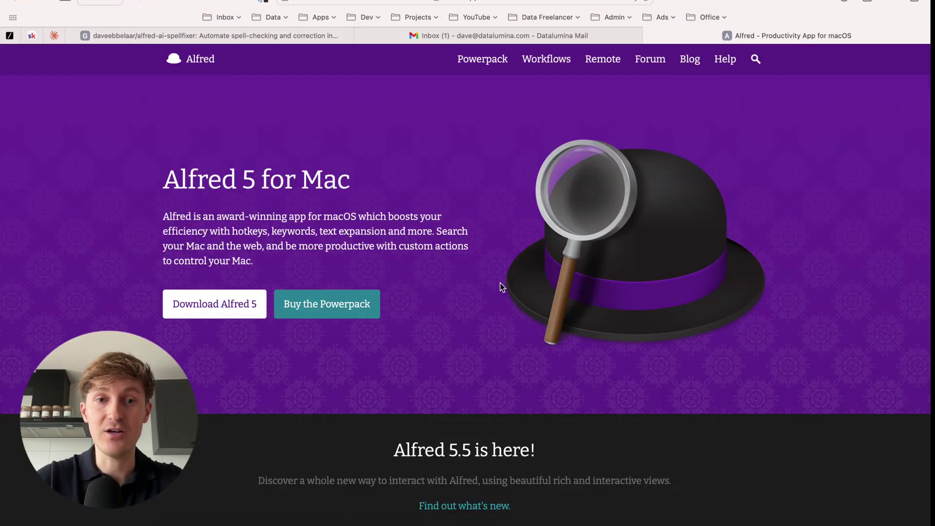
{"action": "scroll", "coordinate": [501, 283], "scroll_direction": "down", "scroll_amount": 3}
{"action": "scroll", "coordinate": [424, 261], "scroll_direction": "up", "scroll_amount": 2}
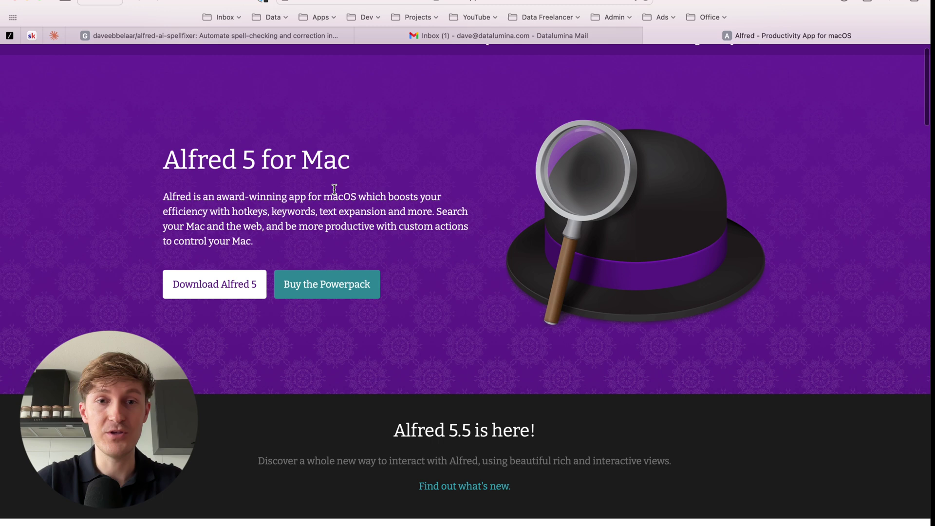
{"action": "scroll", "coordinate": [334, 190], "scroll_direction": "down", "scroll_amount": 5}
{"action": "scroll", "coordinate": [335, 194], "scroll_direction": "down", "scroll_amount": 10}
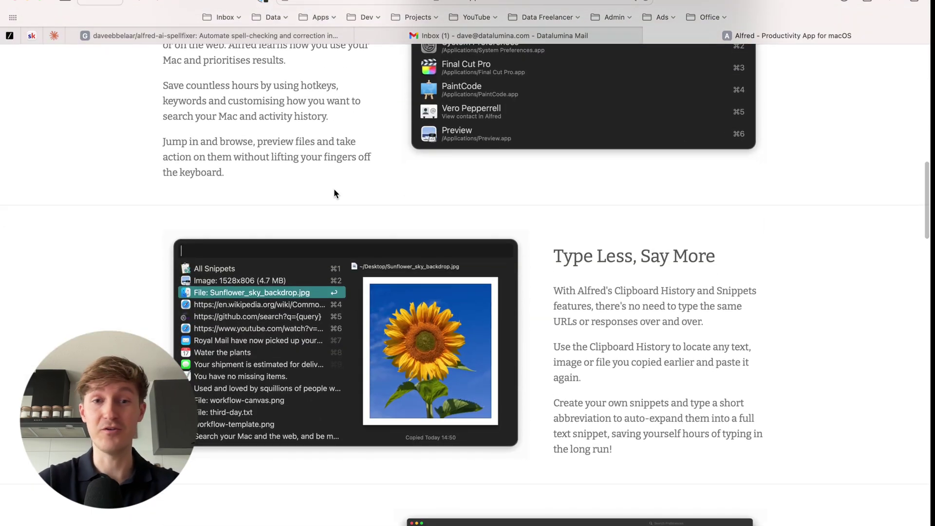
{"action": "scroll", "coordinate": [334, 194], "scroll_direction": "down", "scroll_amount": 8}
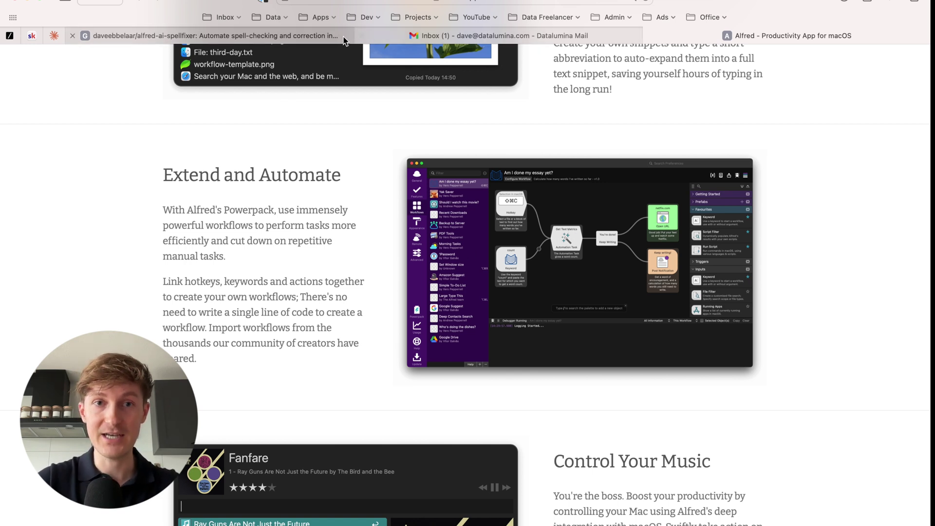
Open the Alfred Powerpack purchase page from the README's requirement link and look it over.
{"action": "left_click", "coordinate": [299, 37]}
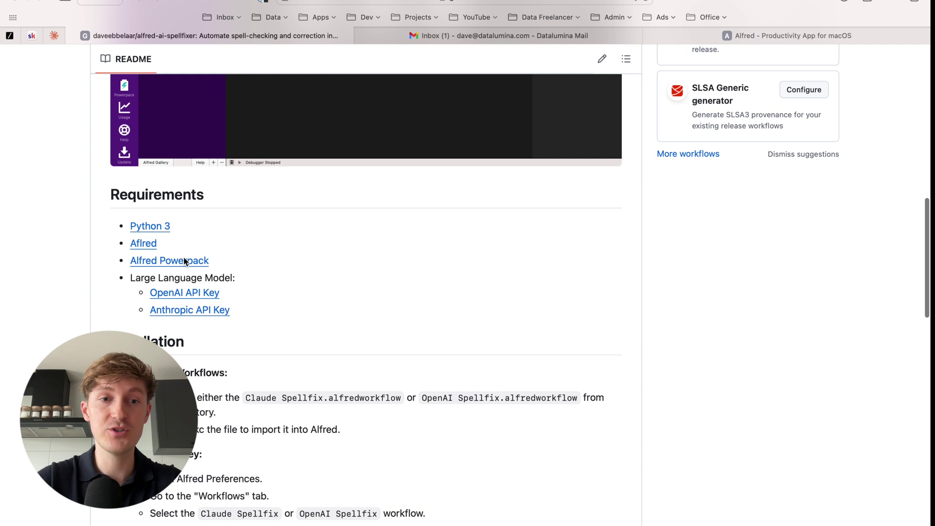
{"action": "left_click", "coordinate": [181, 262], "text": "super"}
{"action": "left_click", "coordinate": [371, 33]}
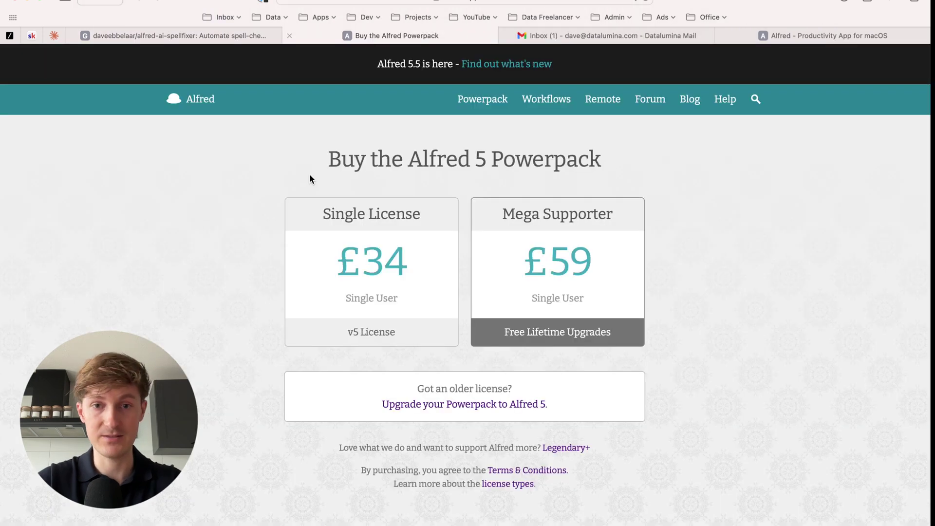
{"action": "scroll", "coordinate": [216, 364], "scroll_direction": "down", "scroll_amount": 1}
{"action": "scroll", "coordinate": [216, 363], "scroll_direction": "up", "scroll_amount": 1}
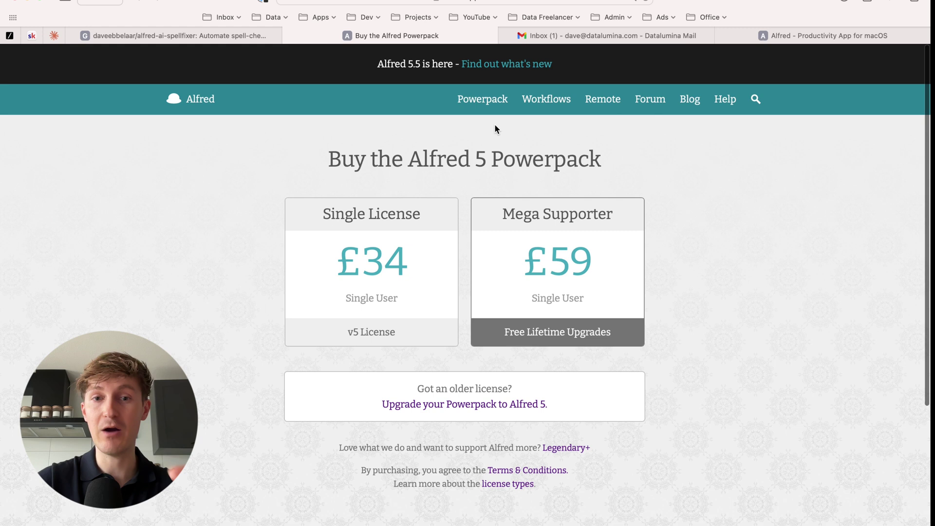
{"action": "left_click", "coordinate": [232, 38]}
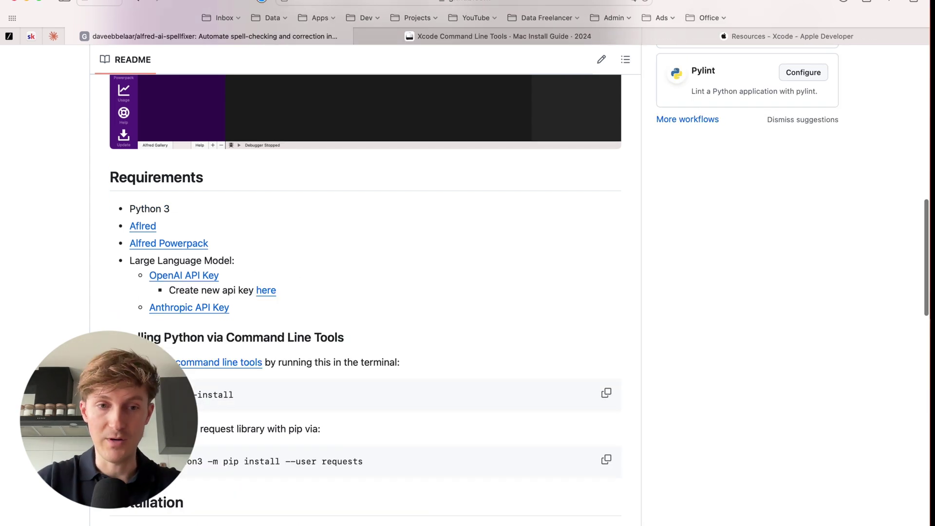
Copy the xcode-select --install command from the README's command line tools section.
{"action": "scroll", "coordinate": [365, 292], "scroll_direction": "down", "scroll_amount": 4}
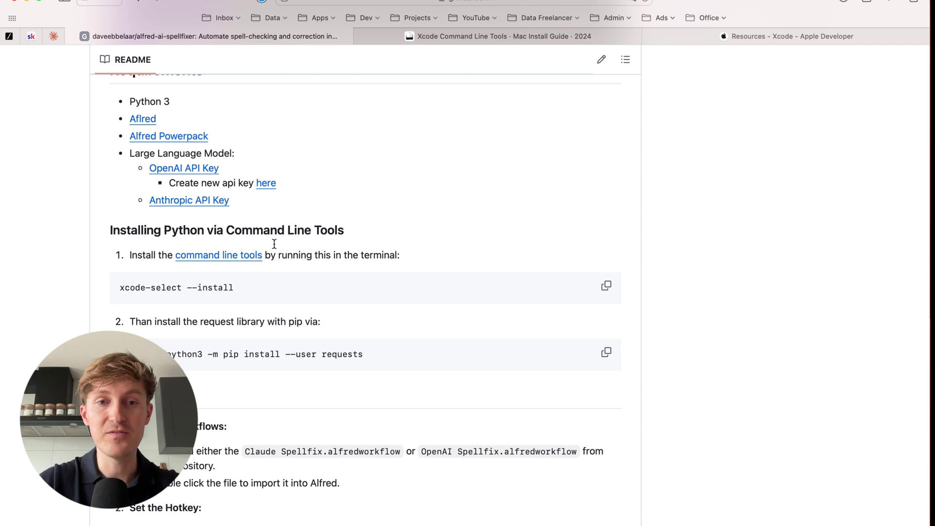
{"action": "scroll", "coordinate": [291, 279], "scroll_direction": "up", "scroll_amount": 2}
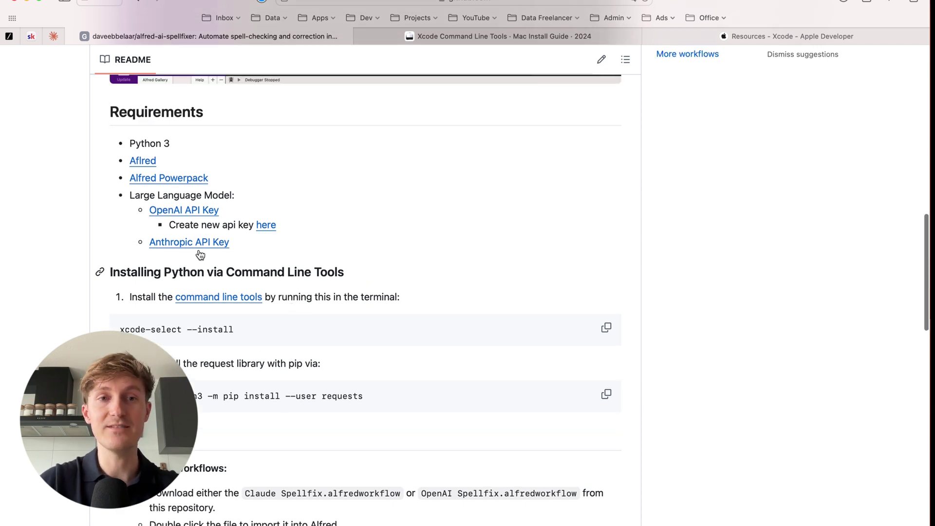
{"action": "scroll", "coordinate": [267, 262], "scroll_direction": "down", "scroll_amount": 4}
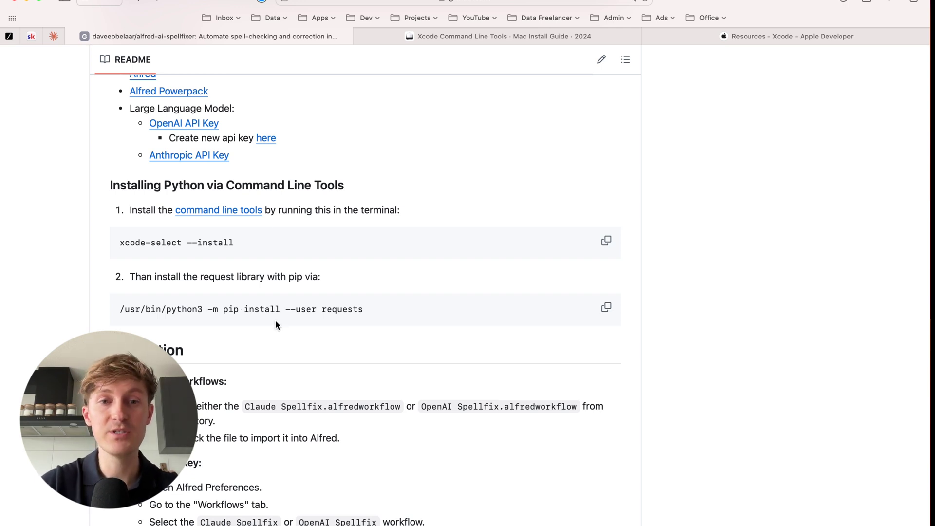
{"action": "scroll", "coordinate": [275, 320], "scroll_direction": "down", "scroll_amount": 1}
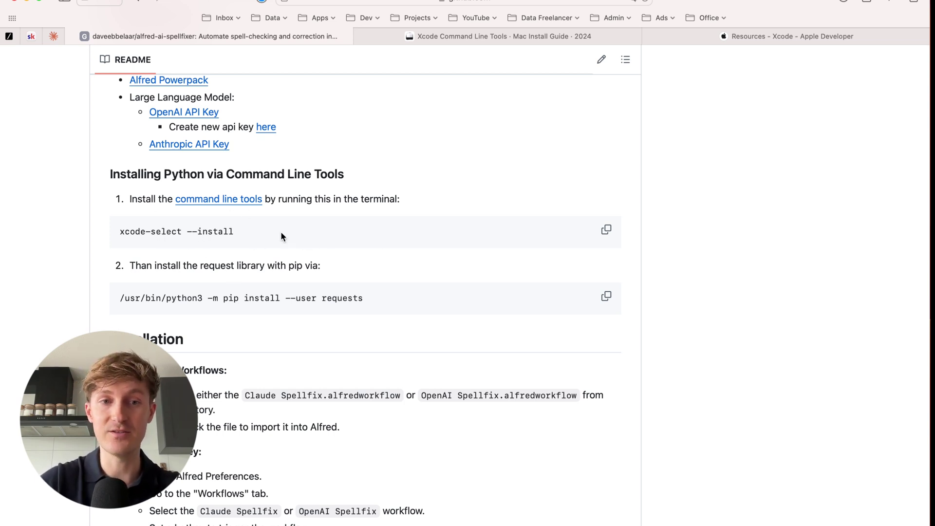
{"action": "left_click", "coordinate": [607, 232]}
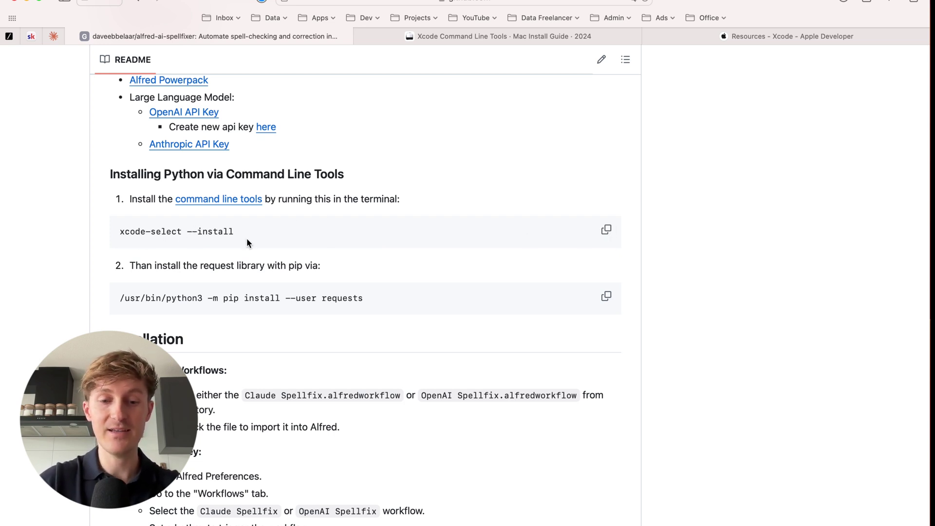
Bring Terminal forward, move it toward the screen centre and enlarge it.
{"action": "key", "text": "super+Tab"}
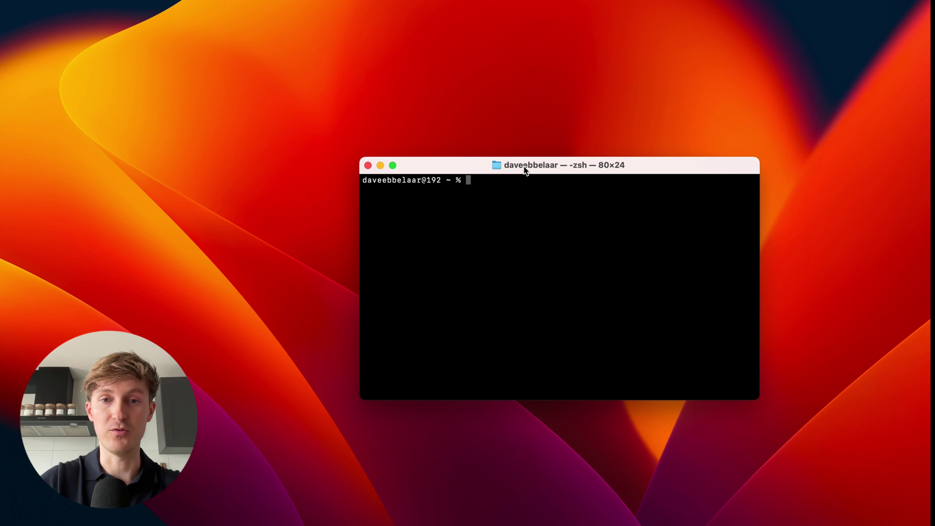
{"action": "left_click_drag", "start_coordinate": [524, 169], "coordinate": [367, 102]}
{"action": "left_click_drag", "start_coordinate": [643, 345], "coordinate": [654, 351]}
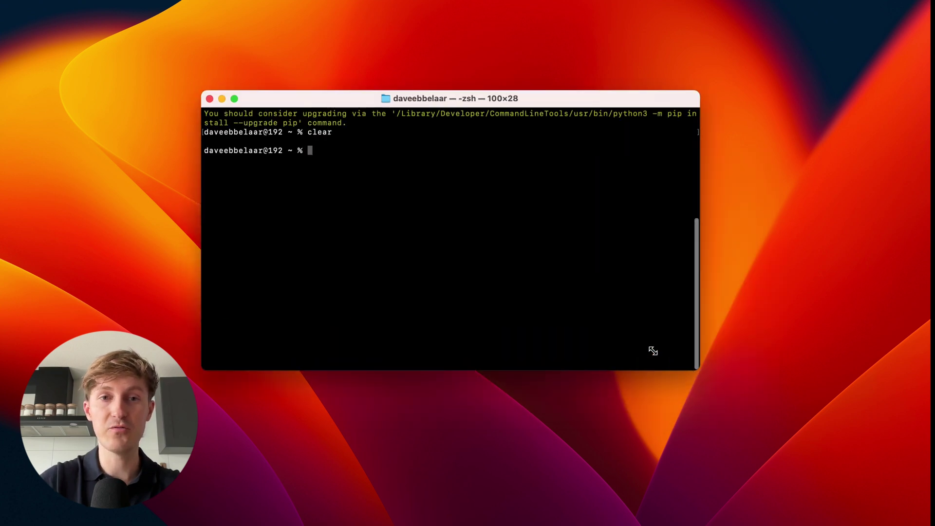
Clear the terminal and paste xcode-select --install at the prompt.
{"action": "type", "text": "clear"}
{"action": "key", "text": "Return"}
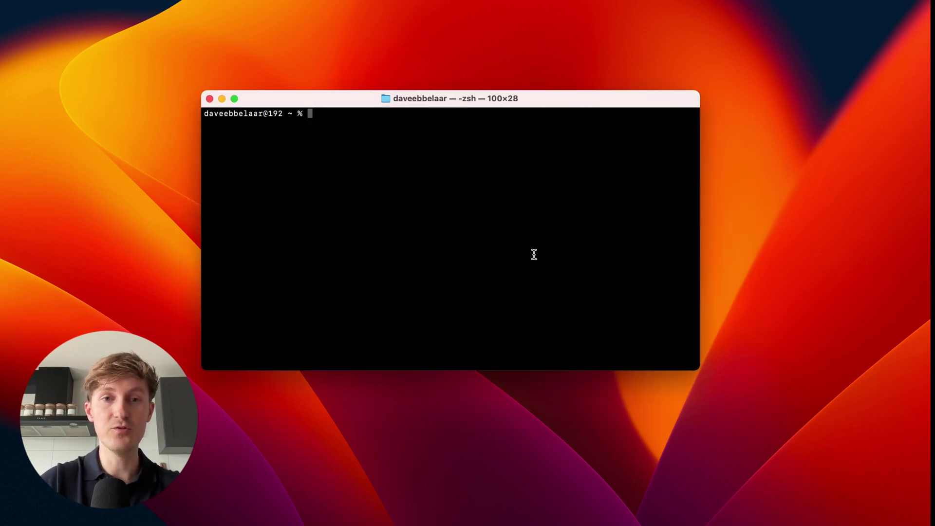
{"action": "key", "text": "super+v"}
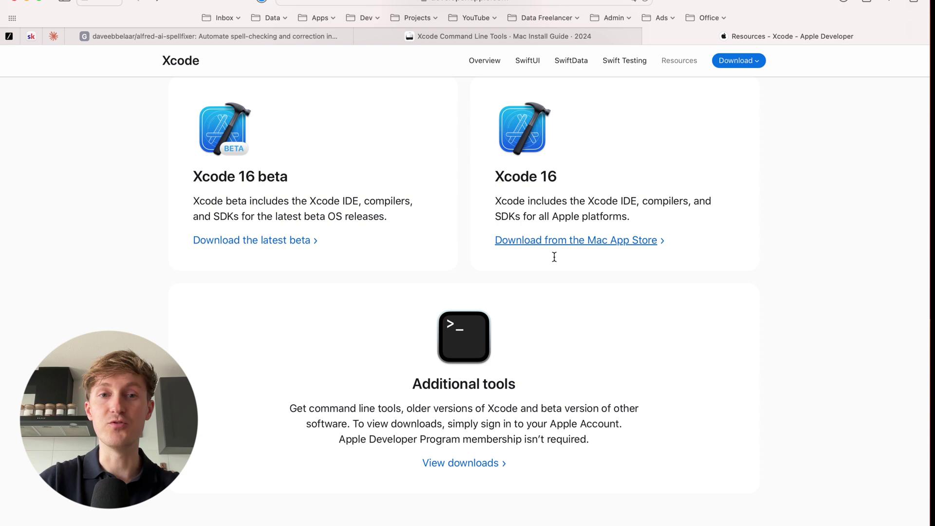
Check the Xcode Resources page's Additional tools section, then return to the spellfixer README.
{"action": "scroll", "coordinate": [540, 275], "scroll_direction": "down", "scroll_amount": 2}
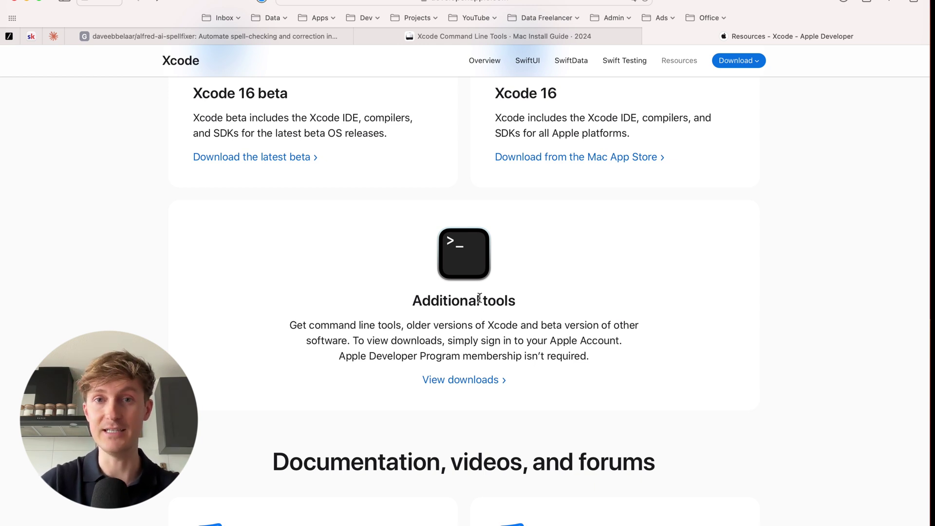
{"action": "left_click", "coordinate": [215, 36]}
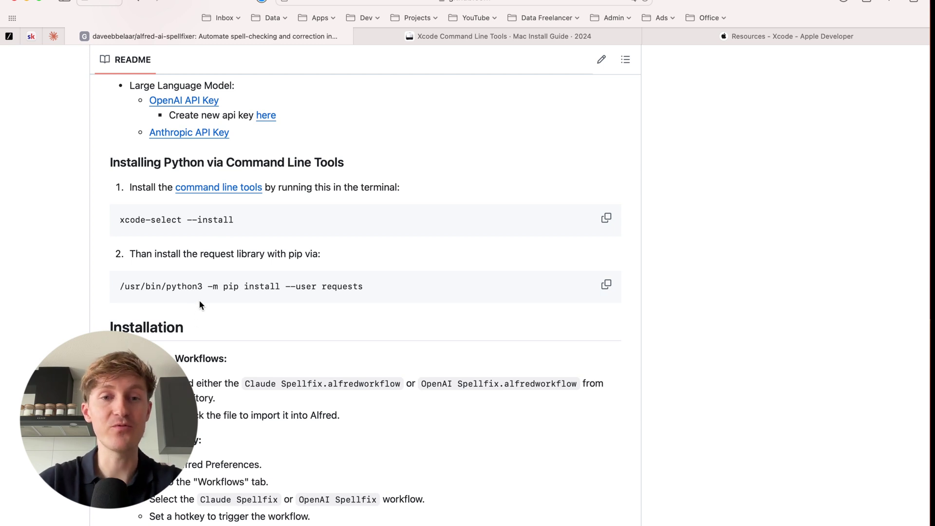
Copy the /usr/bin/python3 -m pip install --user requests command from the README.
{"action": "left_click", "coordinate": [607, 285]}
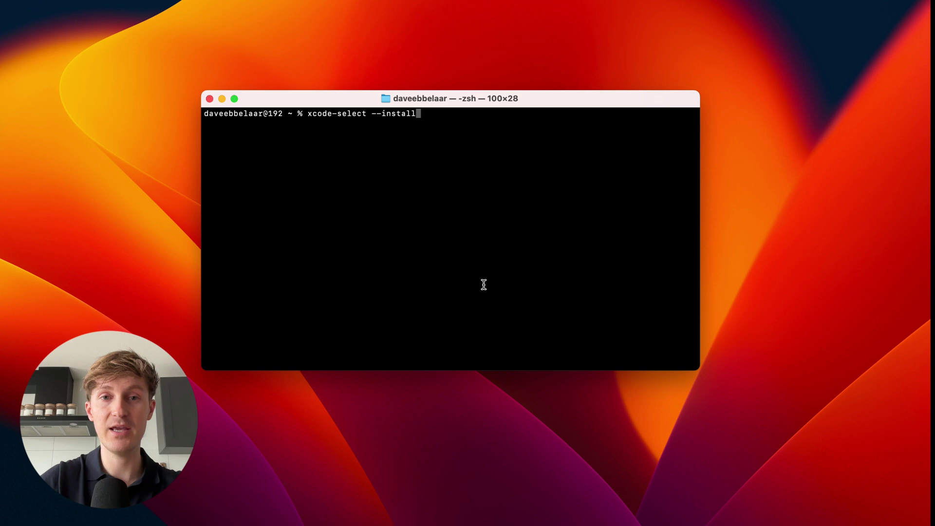
Swap the prompt's command for /usr/bin/python3 -m pip install --user requests.
{"action": "key", "text": "BackSpace"}
{"action": "key", "text": "BackSpace"}
{"action": "key", "text": "BackSpace"}
{"action": "key", "text": "BackSpace"}
{"action": "key", "text": "BackSpace"}
{"action": "key", "text": "BackSpace"}
{"action": "key", "text": "BackSpace"}
{"action": "key", "text": "BackSpace"}
{"action": "key", "text": "BackSpace"}
{"action": "key", "text": "BackSpace"}
{"action": "key", "text": "BackSpace"}
{"action": "key", "text": "BackSpace"}
{"action": "key", "text": "BackSpace"}
{"action": "key", "text": "BackSpace"}
{"action": "key", "text": "BackSpace"}
{"action": "key", "text": "BackSpace"}
{"action": "key", "text": "BackSpace"}
{"action": "key", "text": "BackSpace"}
{"action": "key", "text": "BackSpace"}
{"action": "key", "text": "BackSpace"}
{"action": "key", "text": "super+v"}
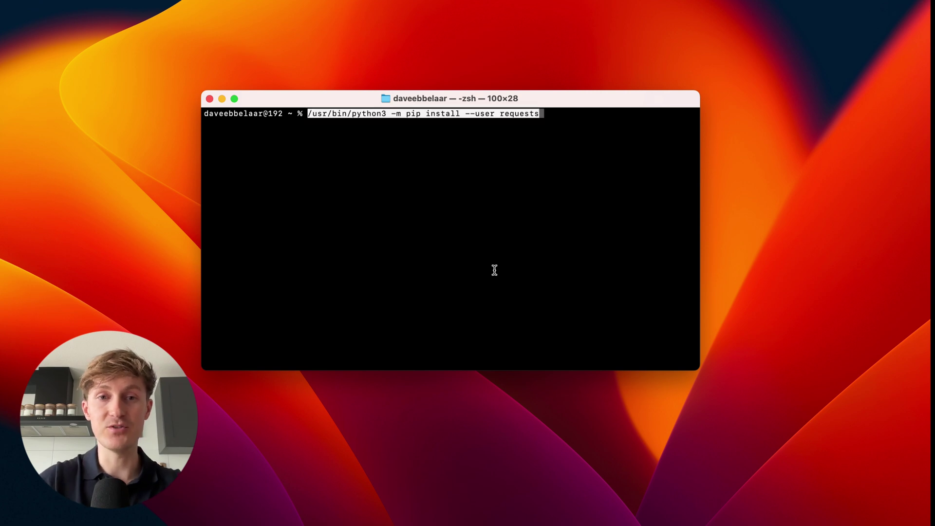
{"action": "left_click_drag", "start_coordinate": [552, 98], "coordinate": [554, 110]}
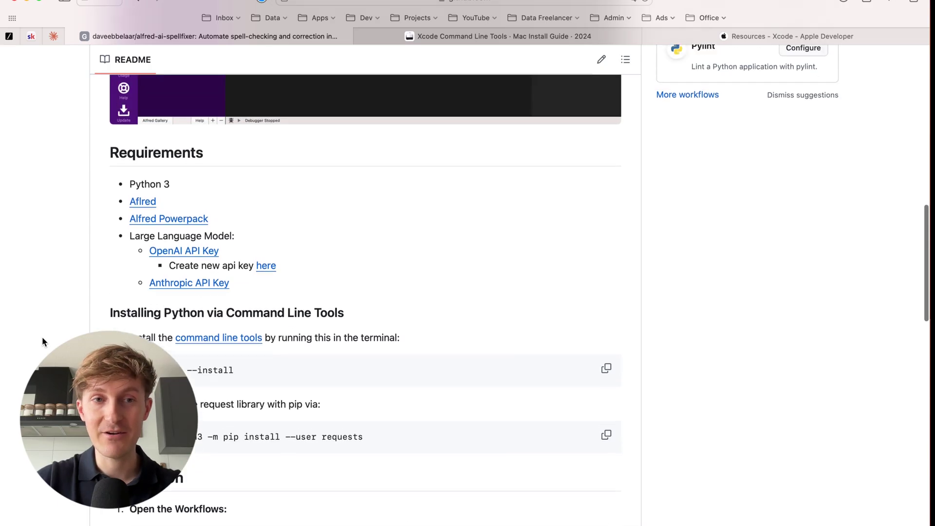
Open the README's OpenAI API Key requirement link in a new tab.
{"action": "scroll", "coordinate": [42, 342], "scroll_direction": "up", "scroll_amount": 1}
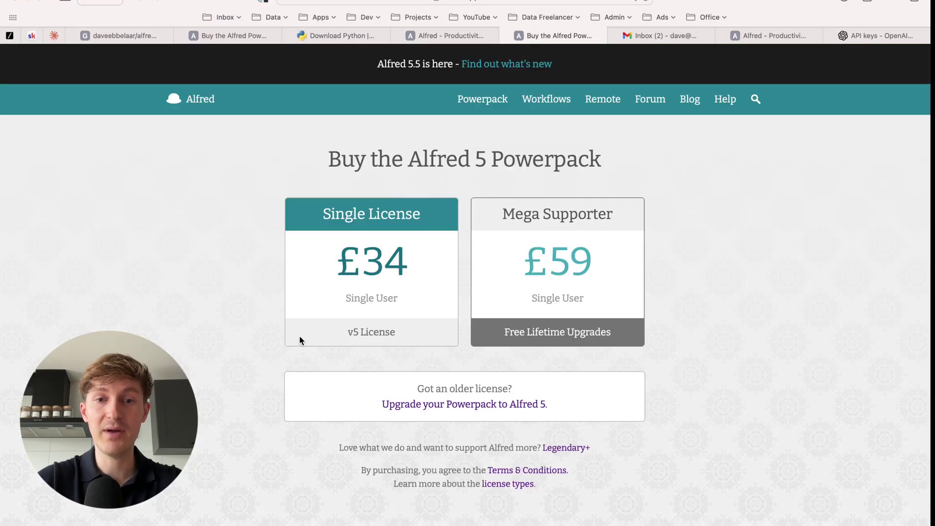
{"action": "scroll", "coordinate": [299, 333], "scroll_direction": "down", "scroll_amount": 1}
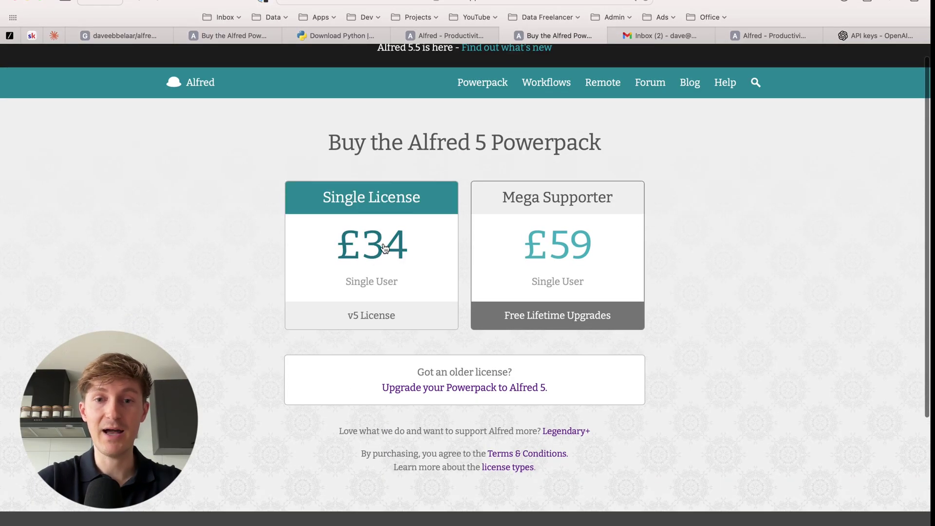
{"action": "left_click", "coordinate": [120, 35]}
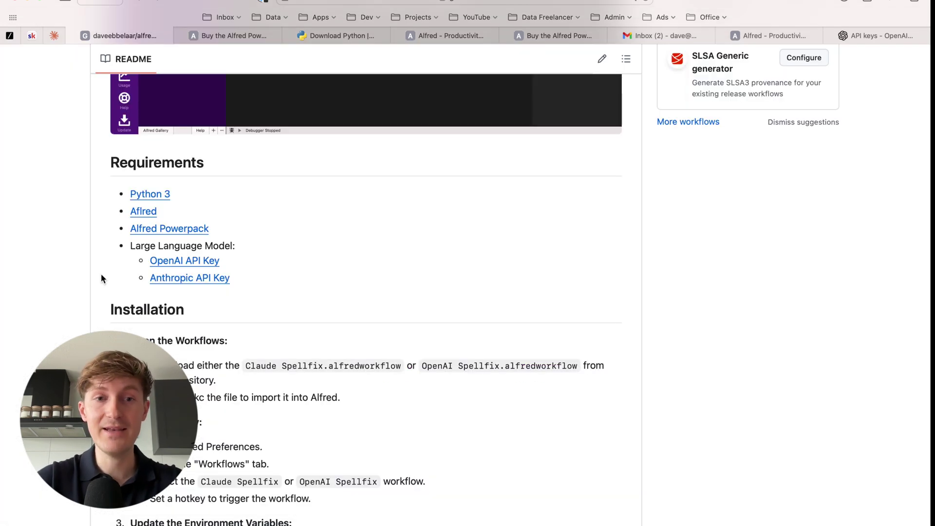
{"action": "left_click", "coordinate": [154, 261], "text": "super"}
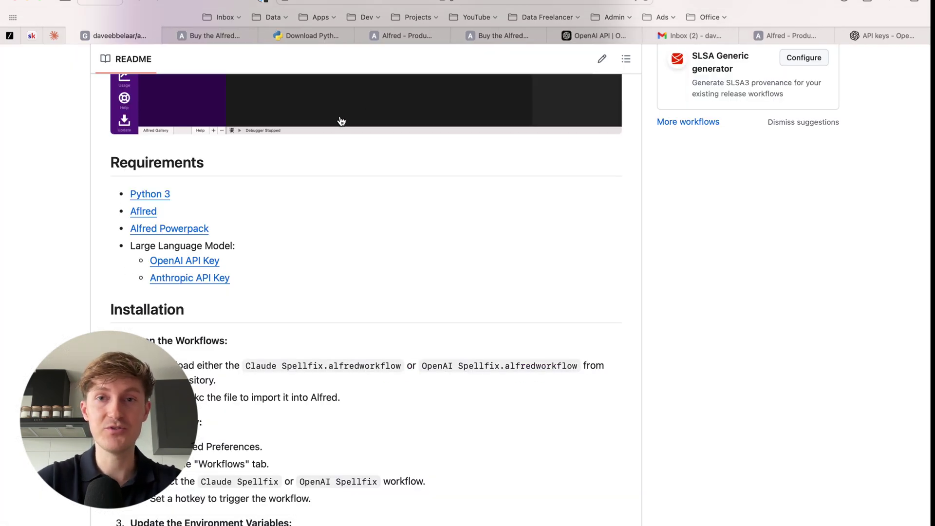
Create a new OpenAI secret API key named 'Test' and copy its value.
{"action": "left_click", "coordinate": [597, 36]}
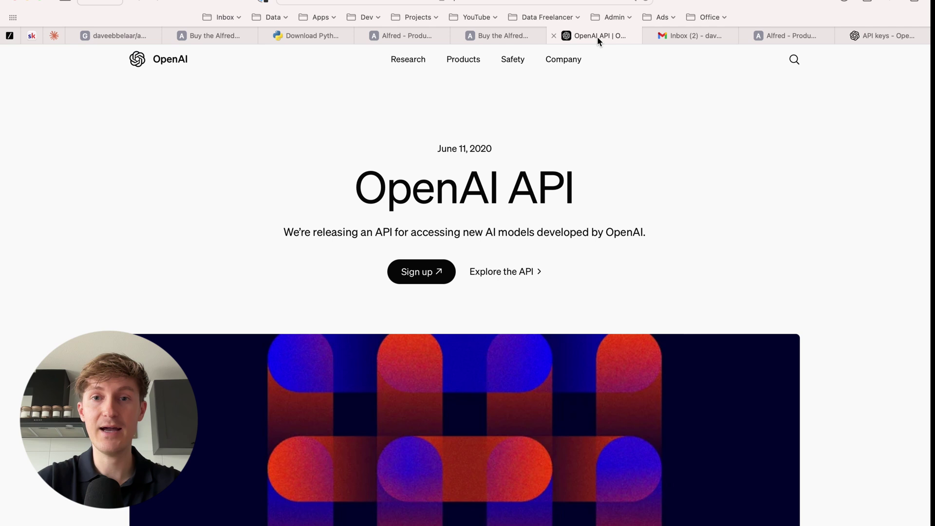
{"action": "left_click", "coordinate": [882, 36]}
{"action": "left_click", "coordinate": [831, 97]}
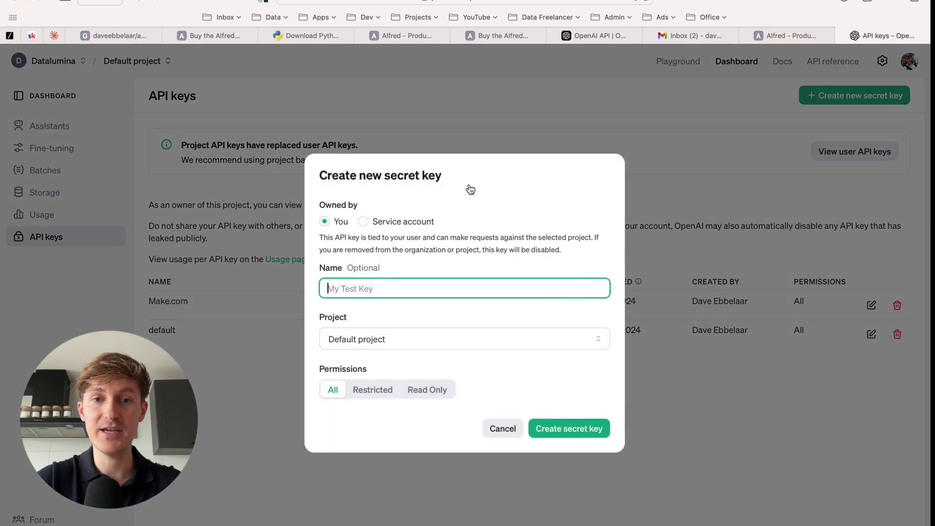
{"action": "type", "text": "Test"}
{"action": "double_click", "coordinate": [356, 282]}
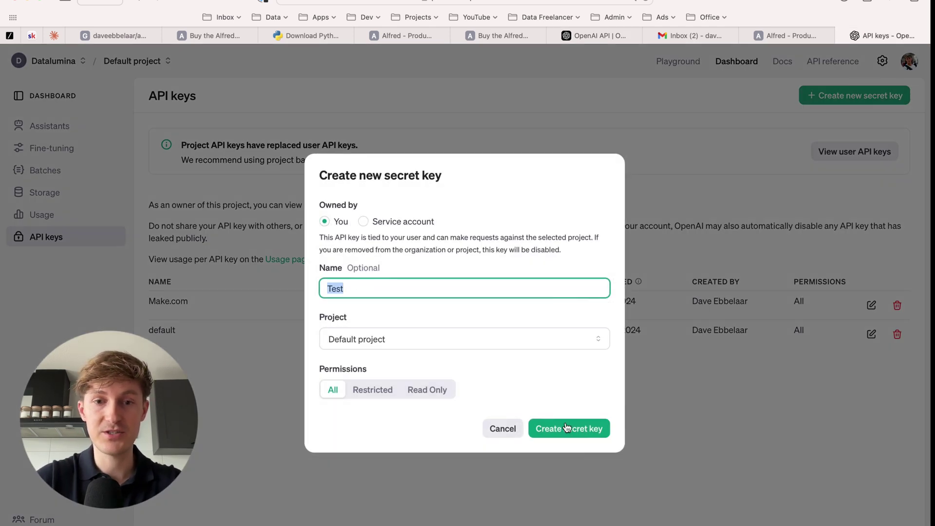
{"action": "left_click", "coordinate": [567, 428]}
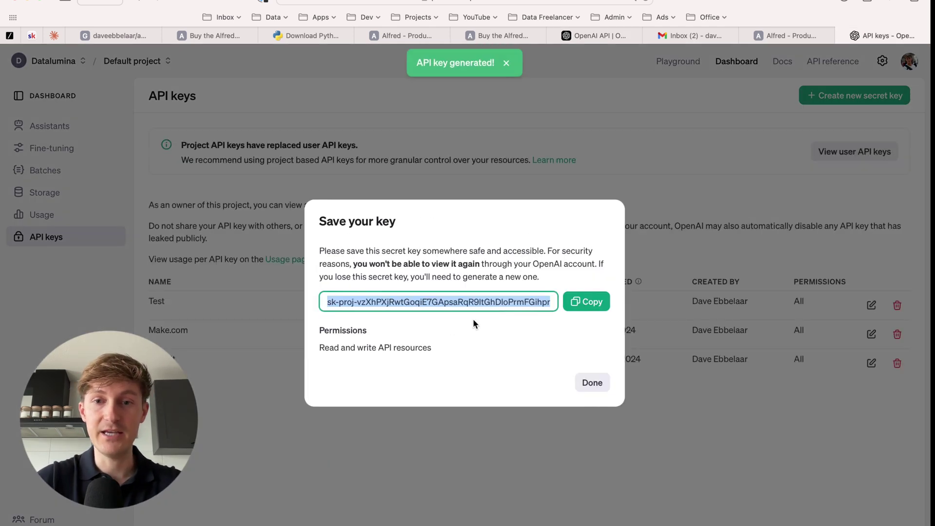
{"action": "left_click", "coordinate": [590, 302]}
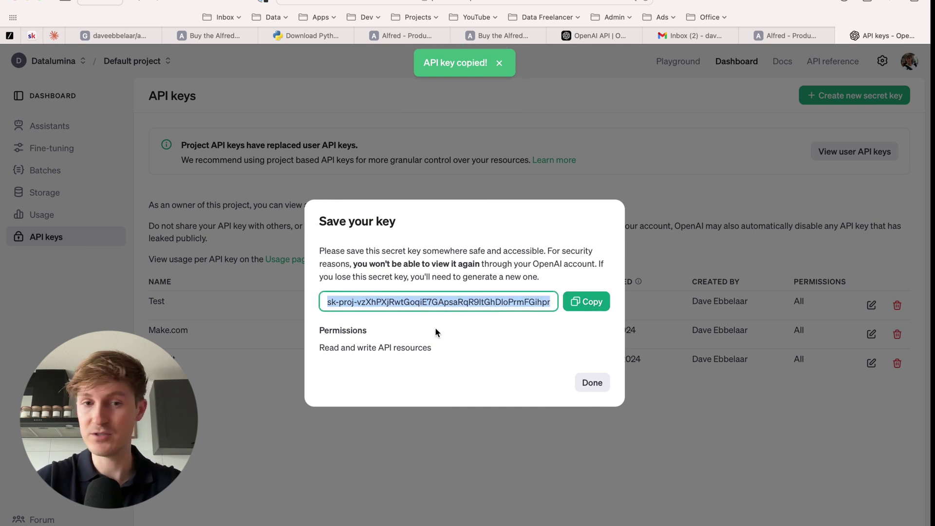
Dismiss the save-your-key dialog and scroll through the SpellFixer README on GitHub.
{"action": "left_click", "coordinate": [593, 383]}
{"action": "left_click", "coordinate": [108, 35]}
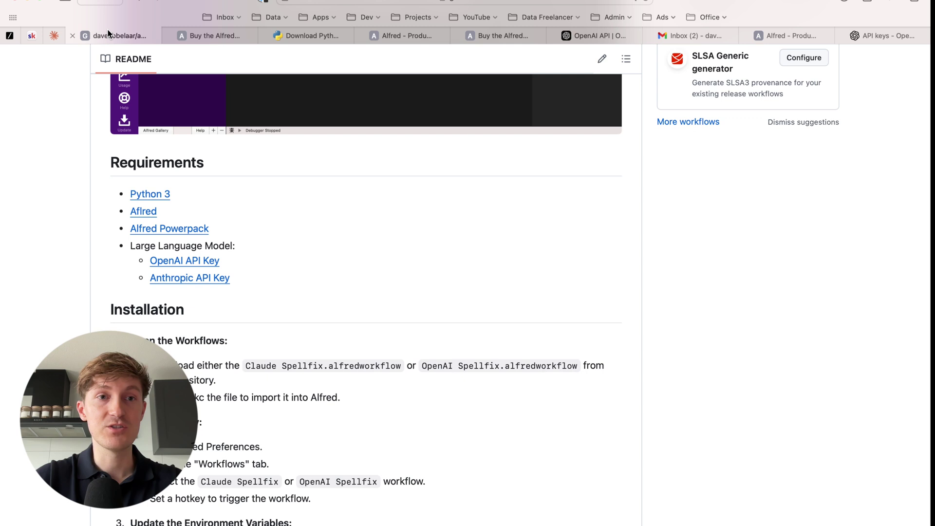
{"action": "scroll", "coordinate": [199, 211], "scroll_direction": "down", "scroll_amount": 1}
{"action": "scroll", "coordinate": [236, 254], "scroll_direction": "down", "scroll_amount": 5}
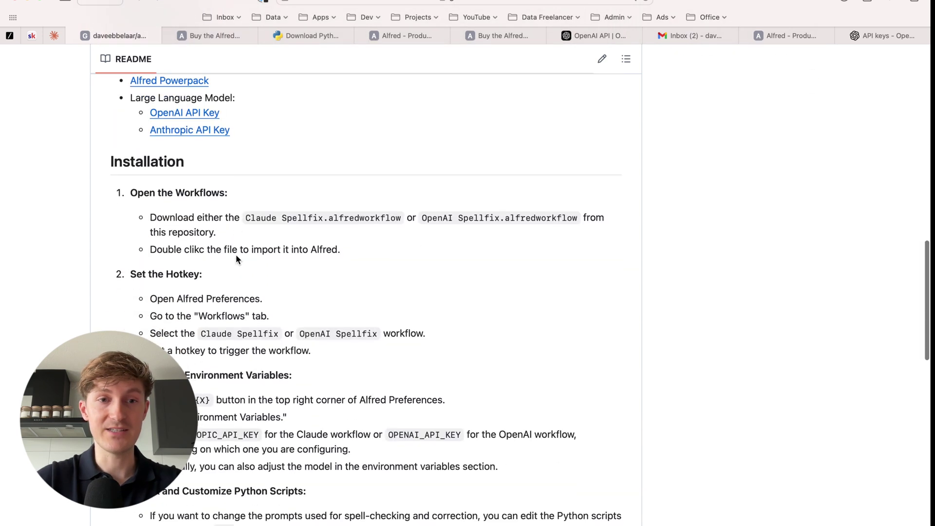
{"action": "scroll", "coordinate": [235, 254], "scroll_direction": "down", "scroll_amount": 1}
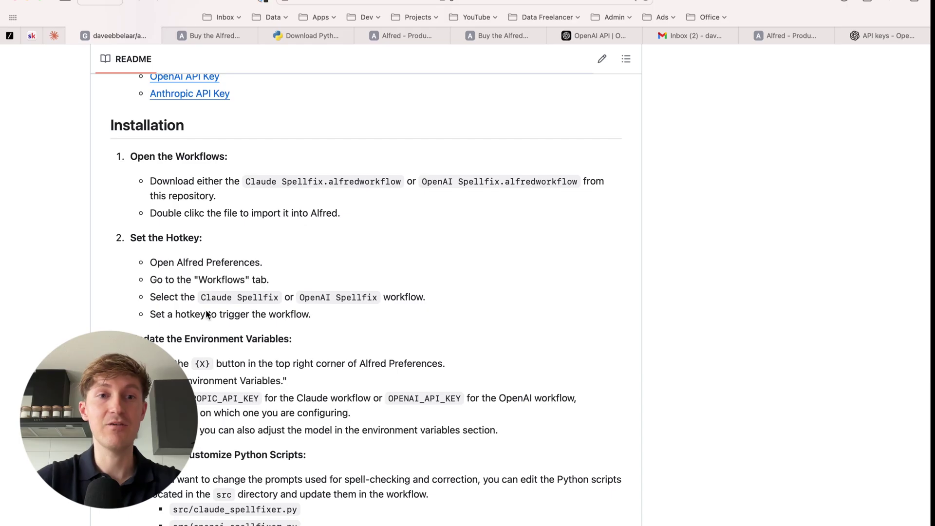
{"action": "scroll", "coordinate": [190, 167], "scroll_direction": "up", "scroll_amount": 2}
{"action": "scroll", "coordinate": [209, 254], "scroll_direction": "down", "scroll_amount": 1}
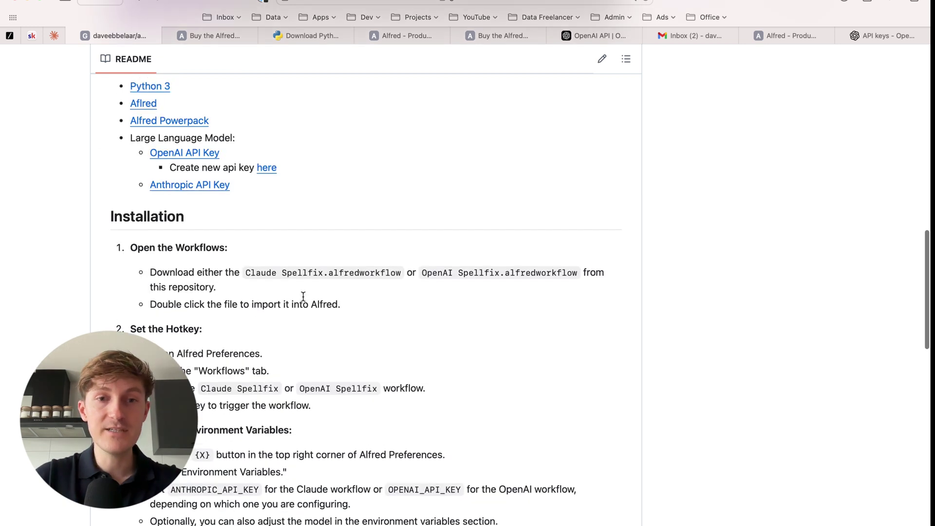
{"action": "scroll", "coordinate": [250, 288], "scroll_direction": "up", "scroll_amount": 1}
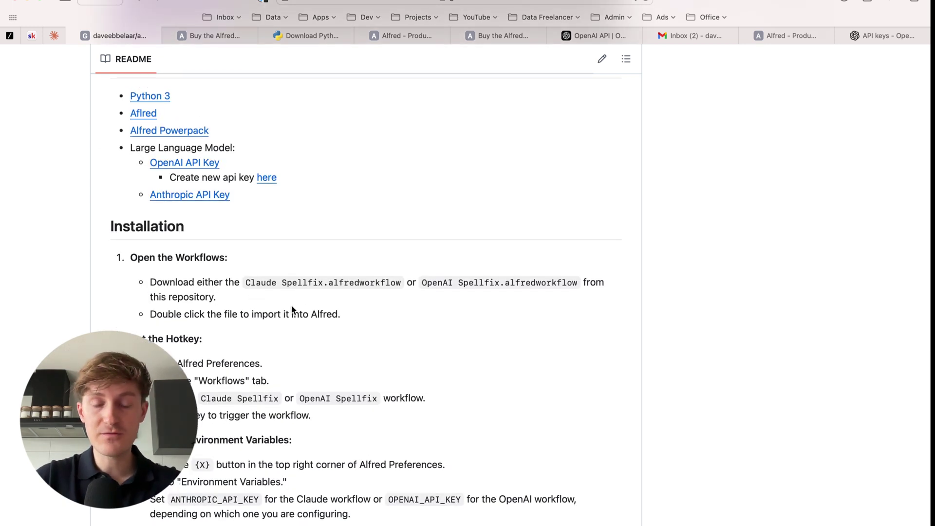
{"action": "scroll", "coordinate": [292, 310], "scroll_direction": "up", "scroll_amount": 1}
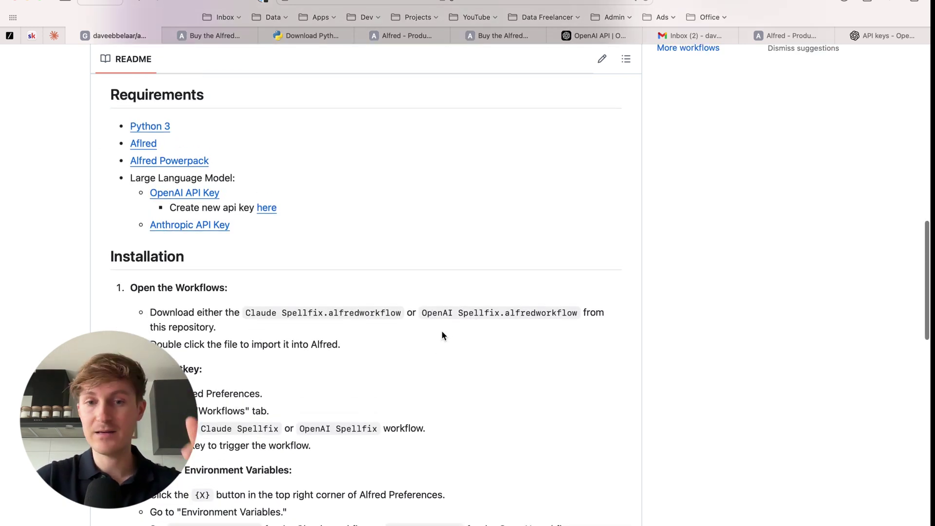
{"action": "scroll", "coordinate": [441, 317], "scroll_direction": "up", "scroll_amount": 15}
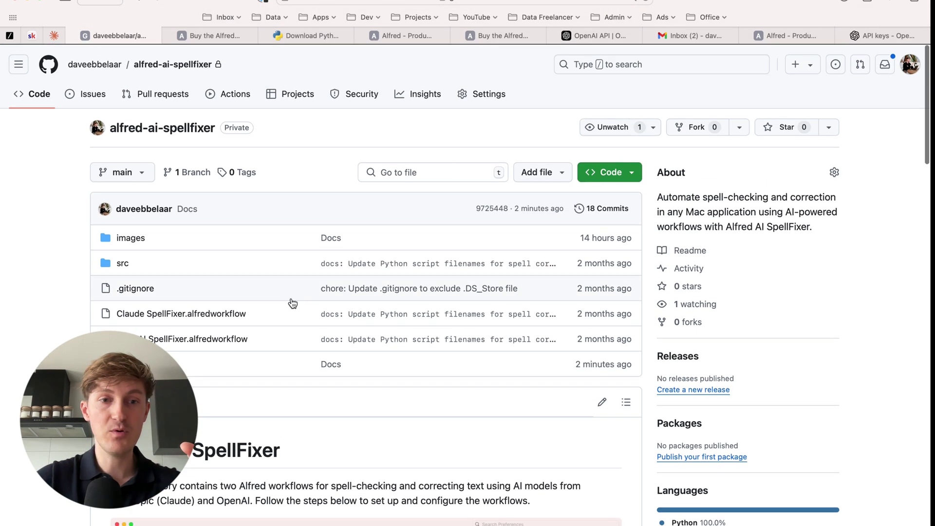
{"action": "scroll", "coordinate": [226, 323], "scroll_direction": "down", "scroll_amount": 3}
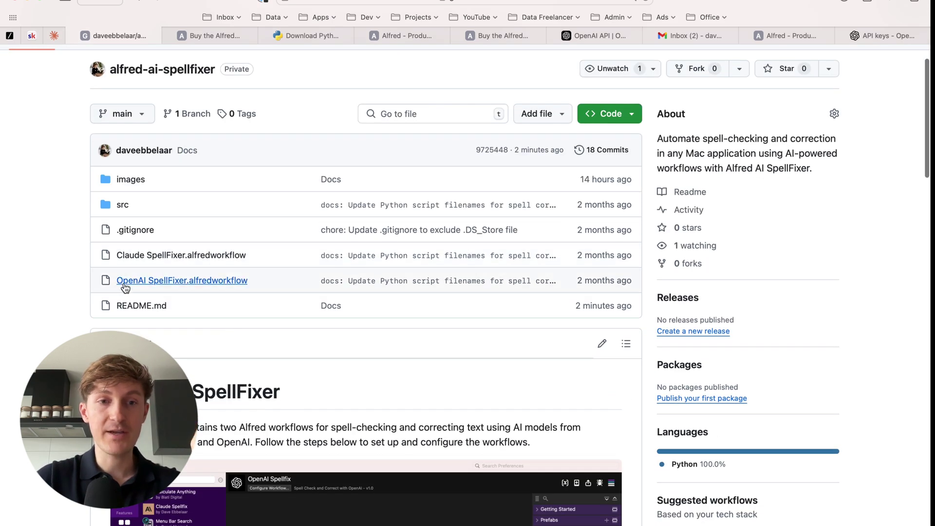
Download the OpenAI SpellFixer.alfredworkflow file from the repository and show recent downloads.
{"action": "left_click", "coordinate": [171, 280]}
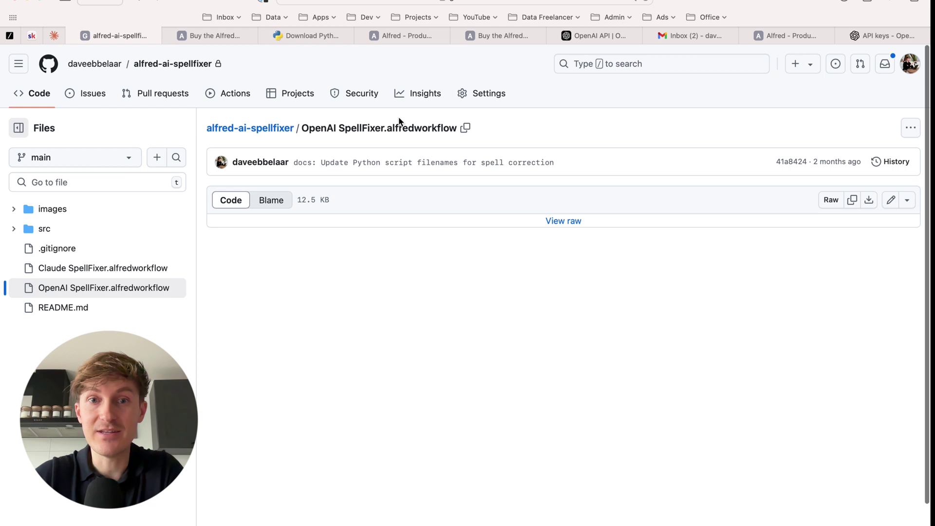
{"action": "left_click", "coordinate": [870, 199]}
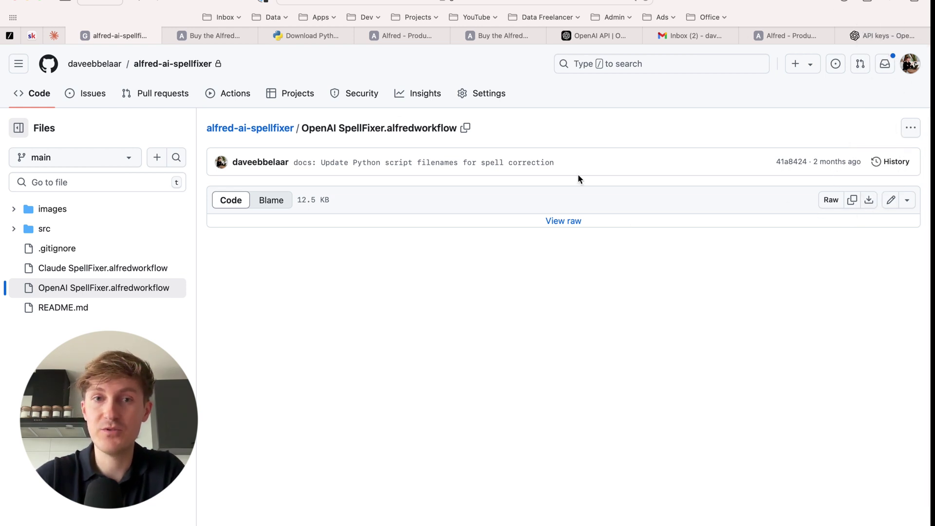
{"action": "left_click", "coordinate": [257, 132]}
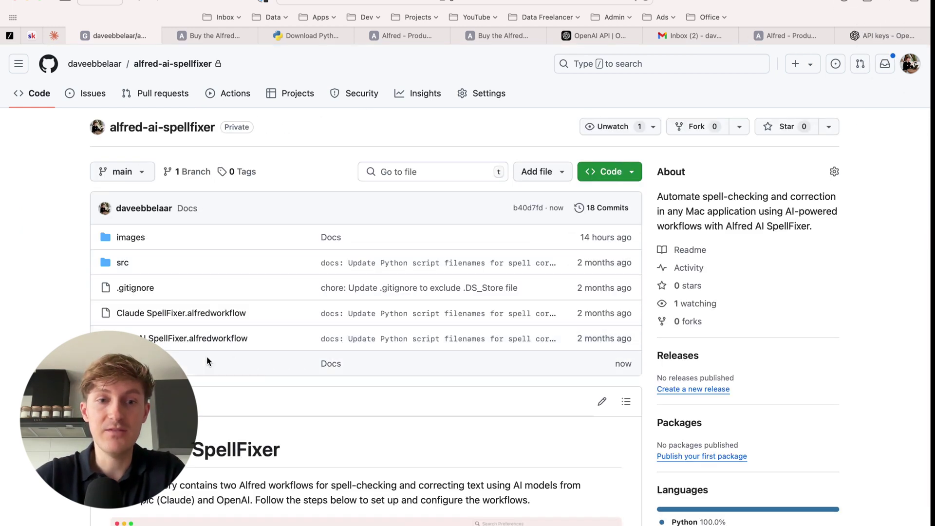
{"action": "scroll", "coordinate": [206, 356], "scroll_direction": "down", "scroll_amount": 15}
{"action": "scroll", "coordinate": [206, 367], "scroll_direction": "up", "scroll_amount": 2}
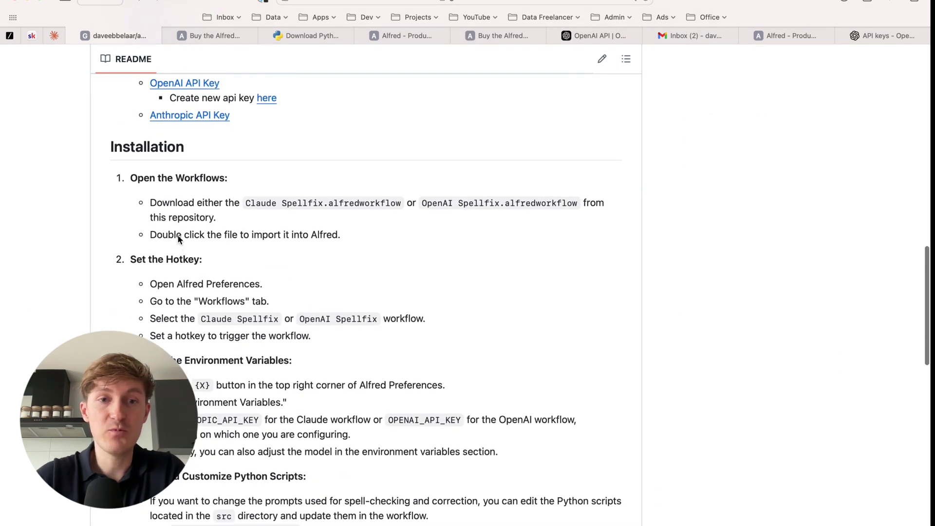
{"action": "left_click", "coordinate": [846, 8]}
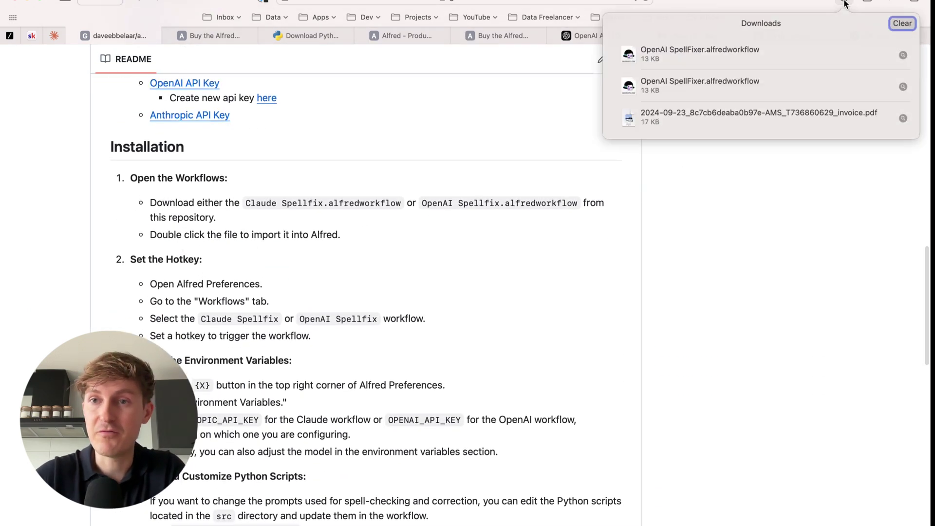
Open the downloaded SpellFixer.alfredworkflow, set its category to Productivity, and install it.
{"action": "double_click", "coordinate": [665, 55]}
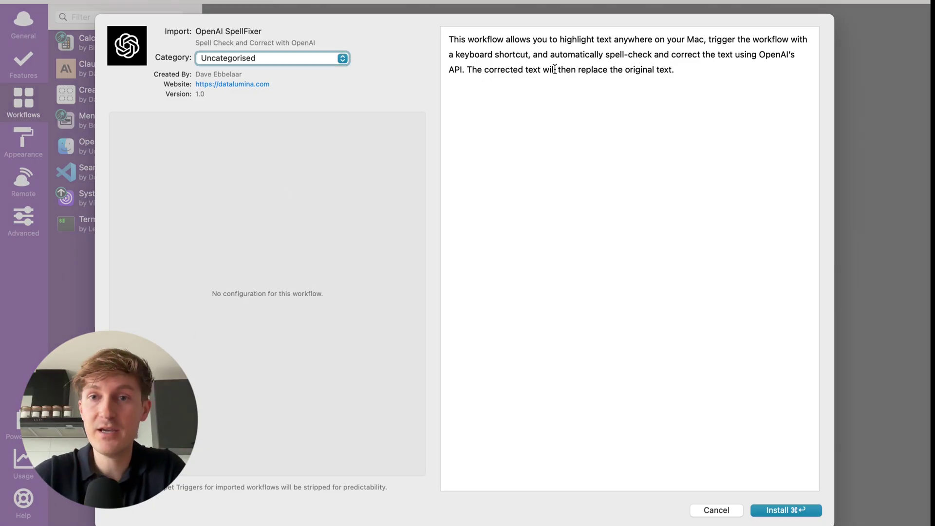
{"action": "left_click_drag", "start_coordinate": [687, 75], "coordinate": [453, 36]}
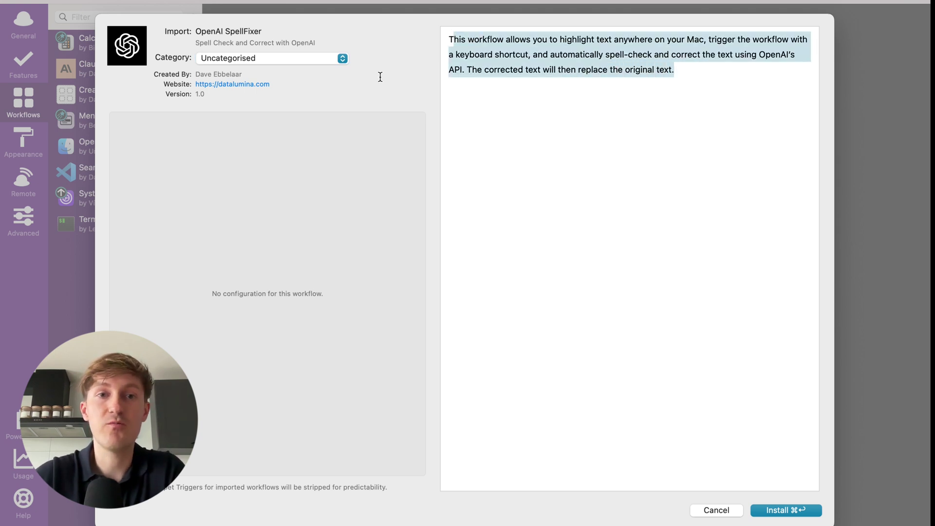
{"action": "left_click", "coordinate": [342, 58]}
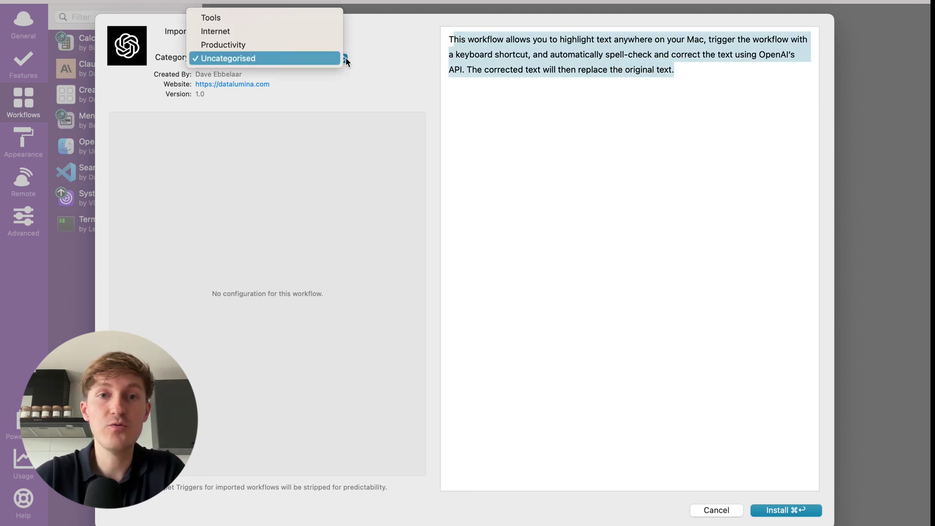
{"action": "left_click", "coordinate": [268, 47]}
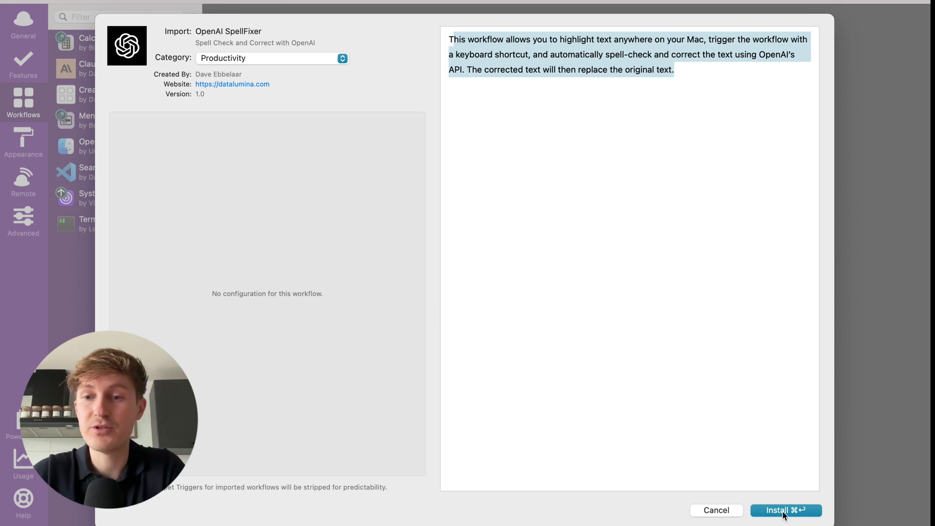
{"action": "left_click", "coordinate": [785, 514]}
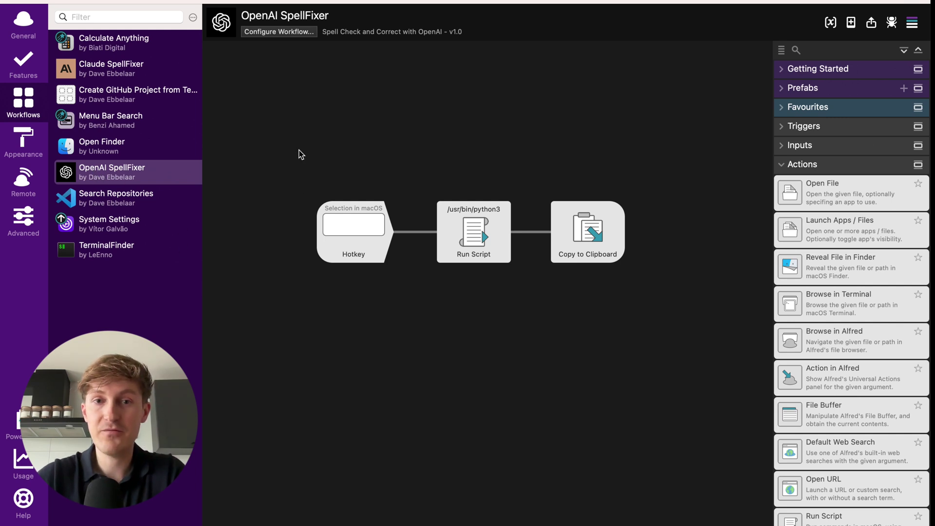
{"action": "left_click_drag", "start_coordinate": [301, 154], "coordinate": [680, 333]}
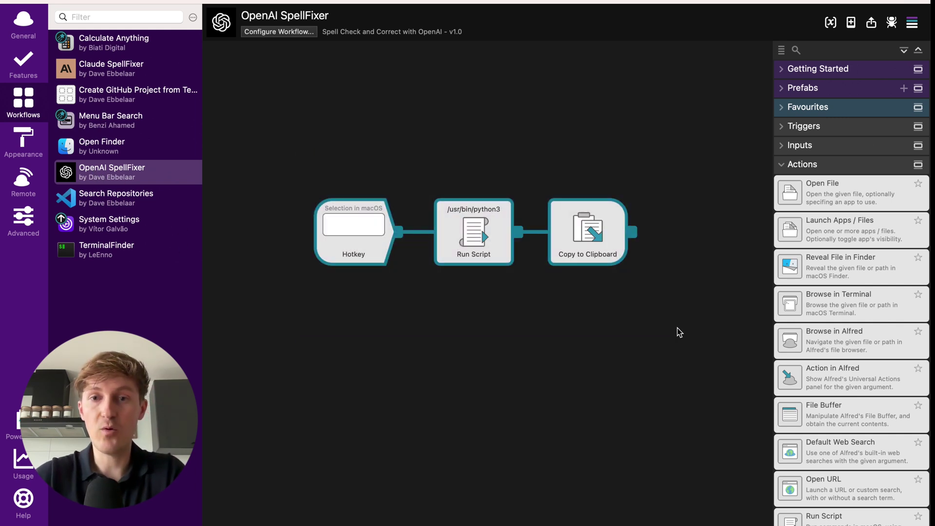
{"action": "left_click", "coordinate": [513, 304]}
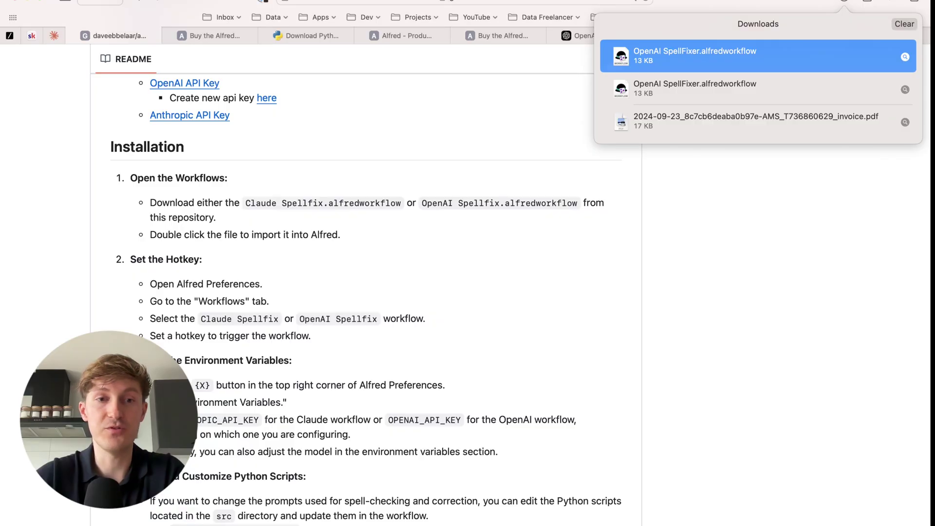
{"action": "scroll", "coordinate": [194, 297], "scroll_direction": "down", "scroll_amount": 4}
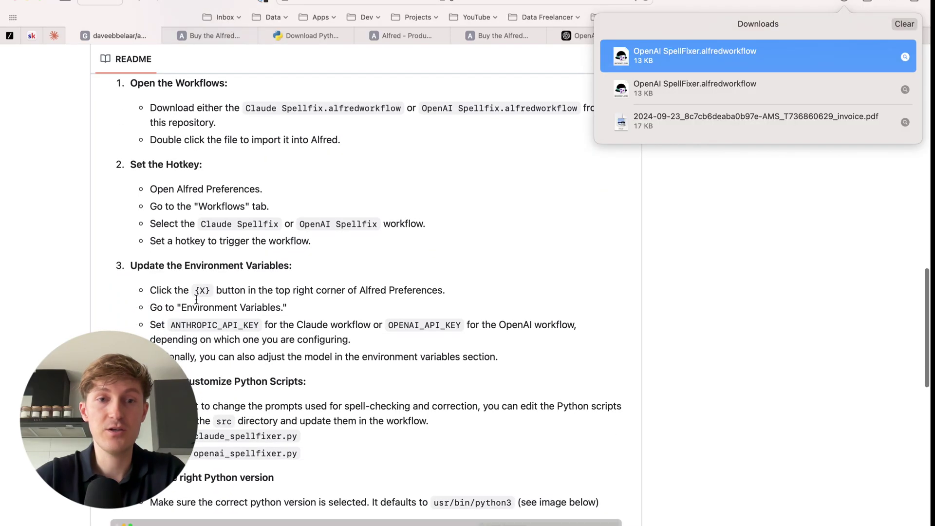
{"action": "scroll", "coordinate": [161, 171], "scroll_direction": "up", "scroll_amount": 3}
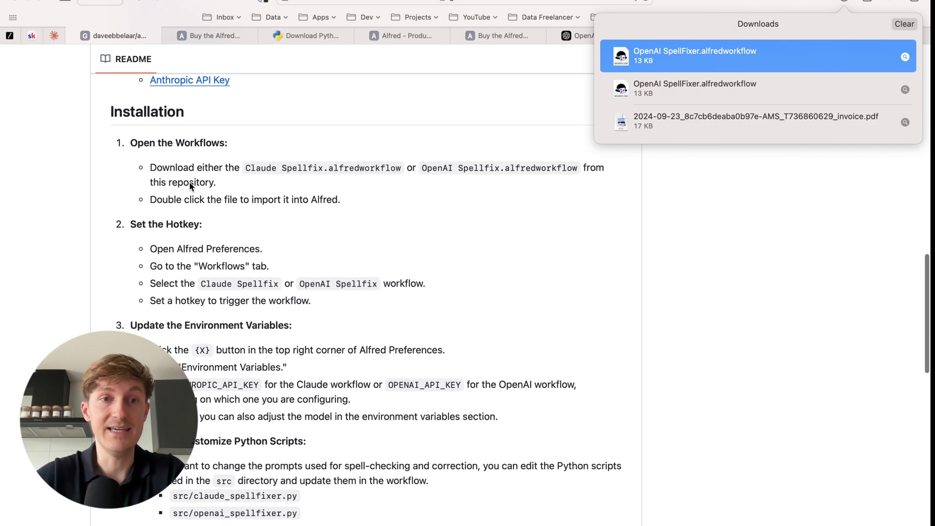
{"action": "scroll", "coordinate": [136, 200], "scroll_direction": "down", "scroll_amount": 1}
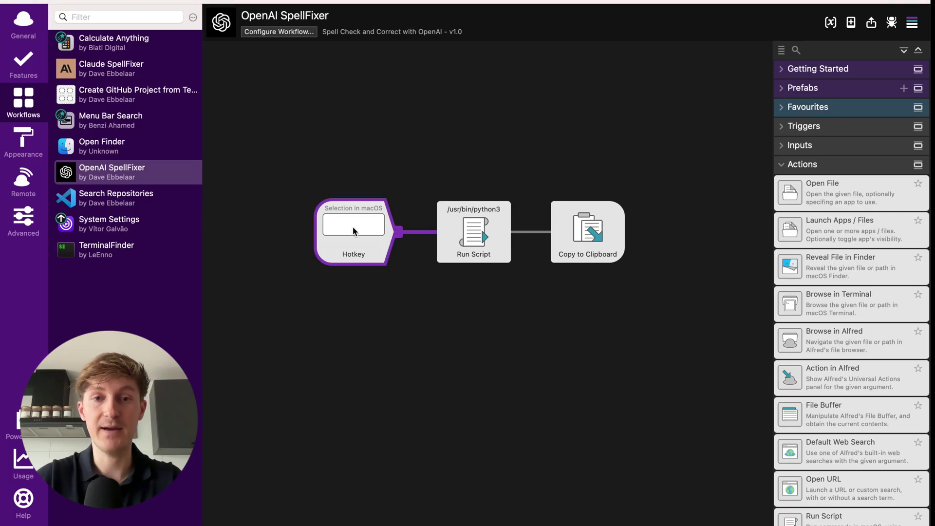
Assign the ⌥\ (Option+backslash) shortcut to the SpellFixer Hotkey trigger and save.
{"action": "double_click", "coordinate": [349, 224]}
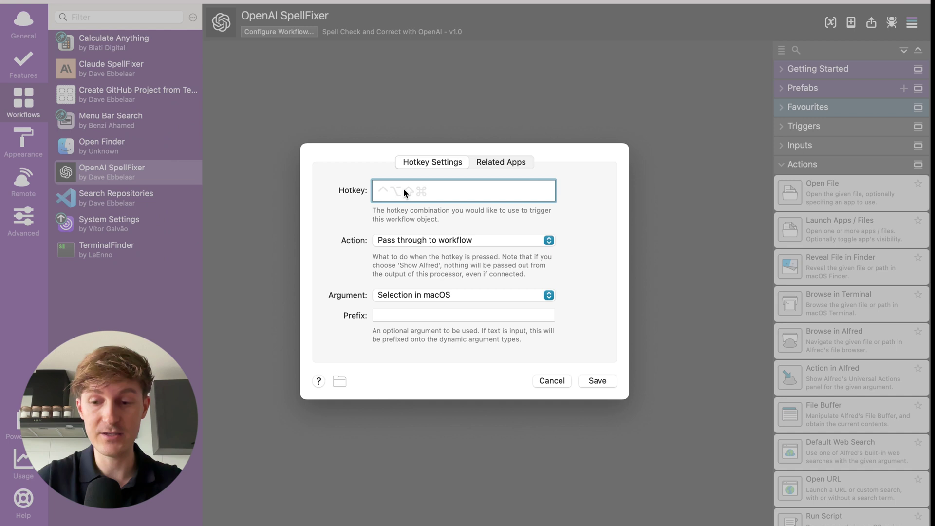
{"action": "key", "text": "alt+backslash"}
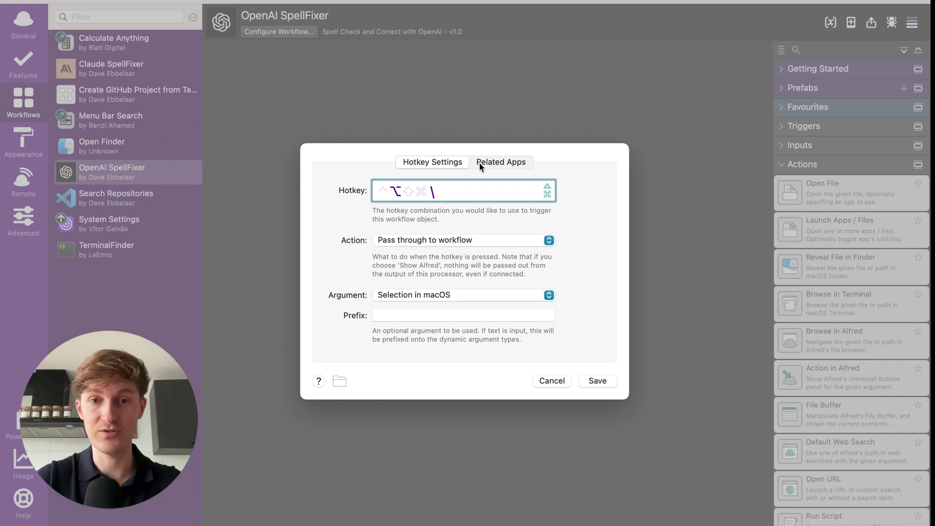
{"action": "left_click", "coordinate": [596, 383]}
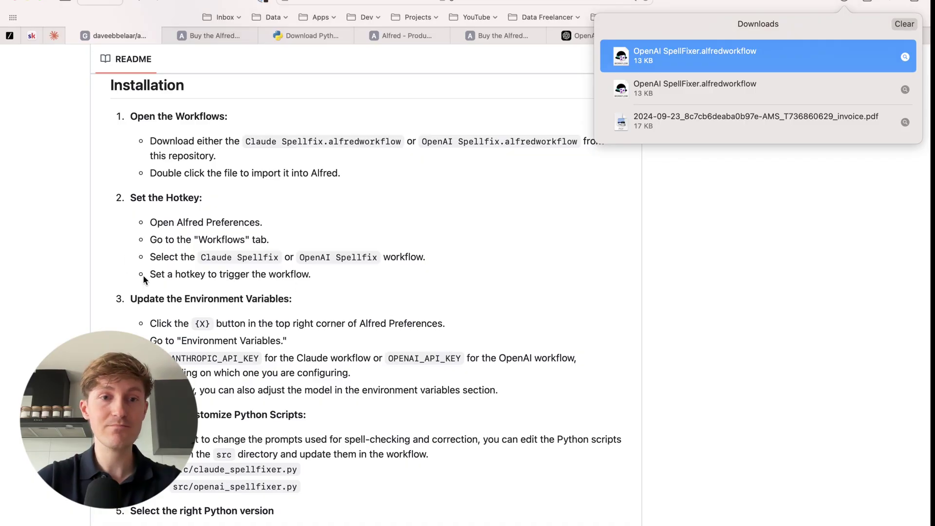
Dismiss the Downloads popover and return to the OpenAI API keys page showing the Test key.
{"action": "scroll", "coordinate": [144, 279], "scroll_direction": "down", "scroll_amount": 3}
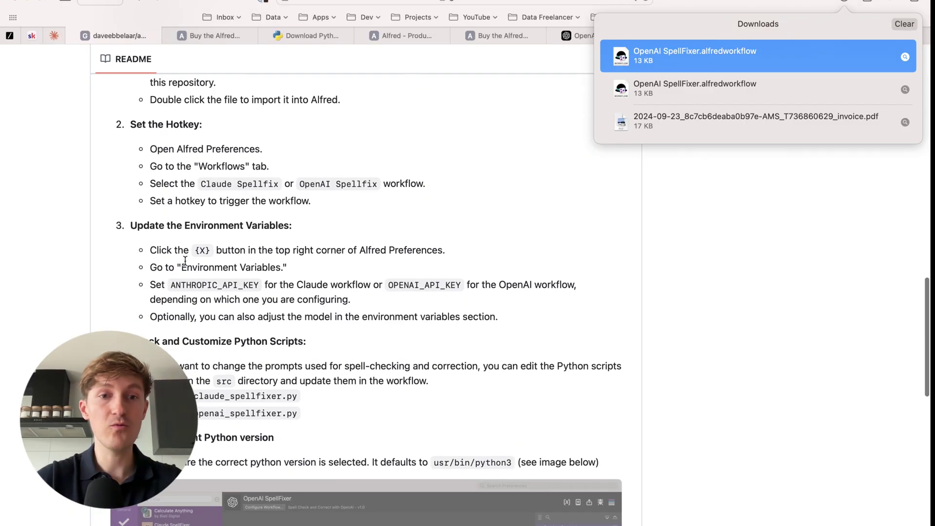
{"action": "scroll", "coordinate": [208, 260], "scroll_direction": "down", "scroll_amount": 1}
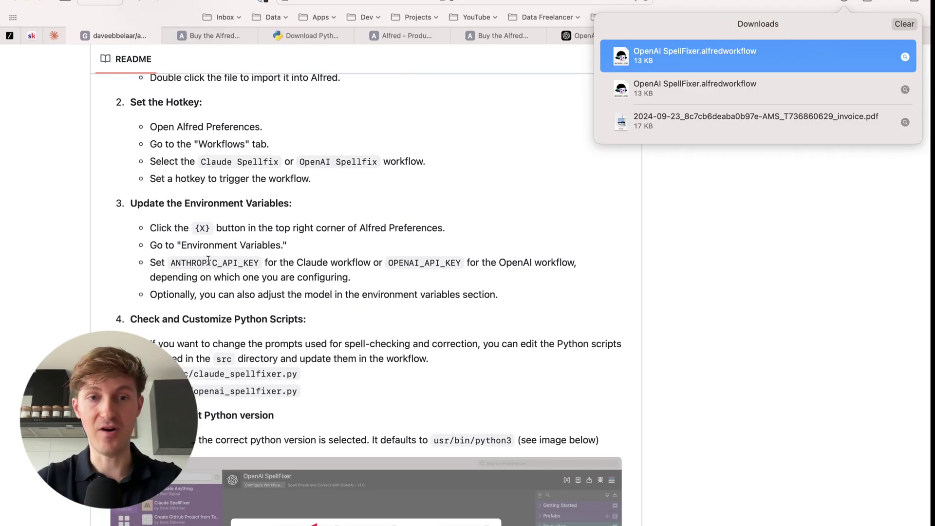
{"action": "scroll", "coordinate": [315, 264], "scroll_direction": "down", "scroll_amount": 1}
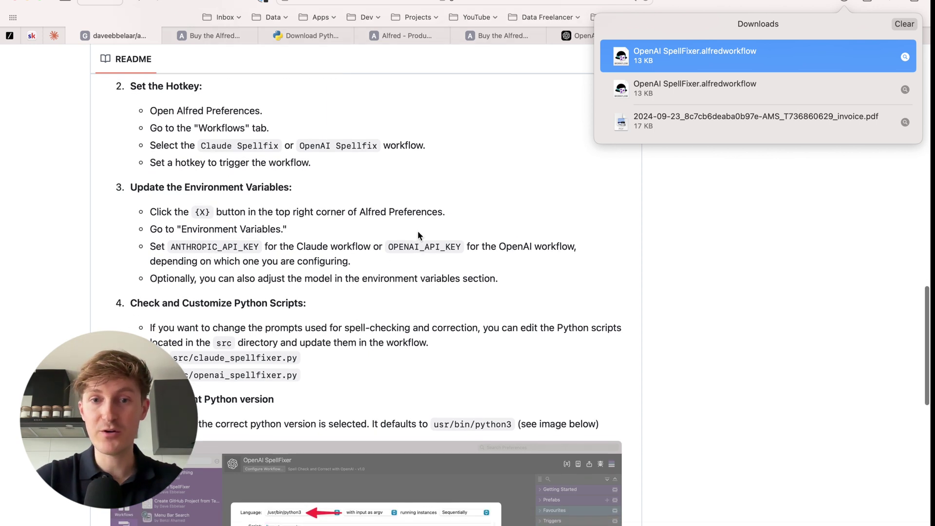
{"action": "left_click", "coordinate": [639, 147]}
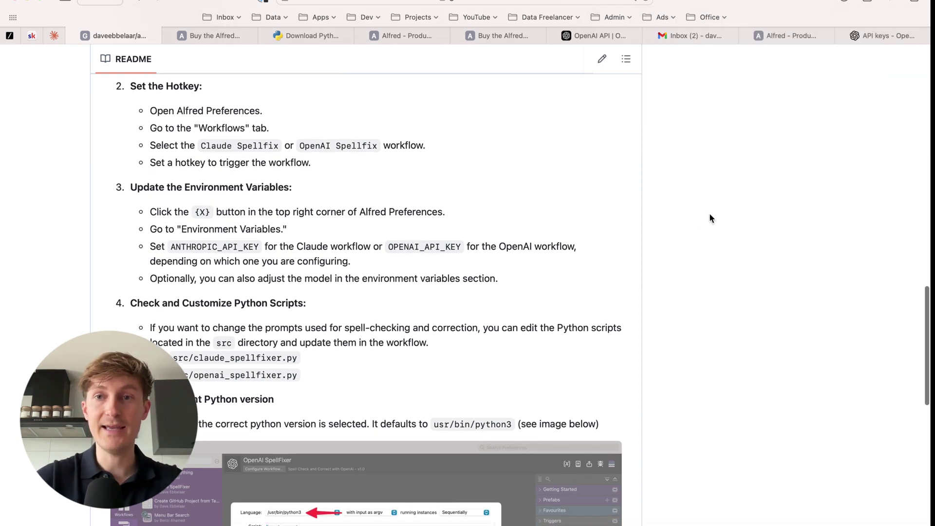
{"action": "left_click", "coordinate": [856, 36]}
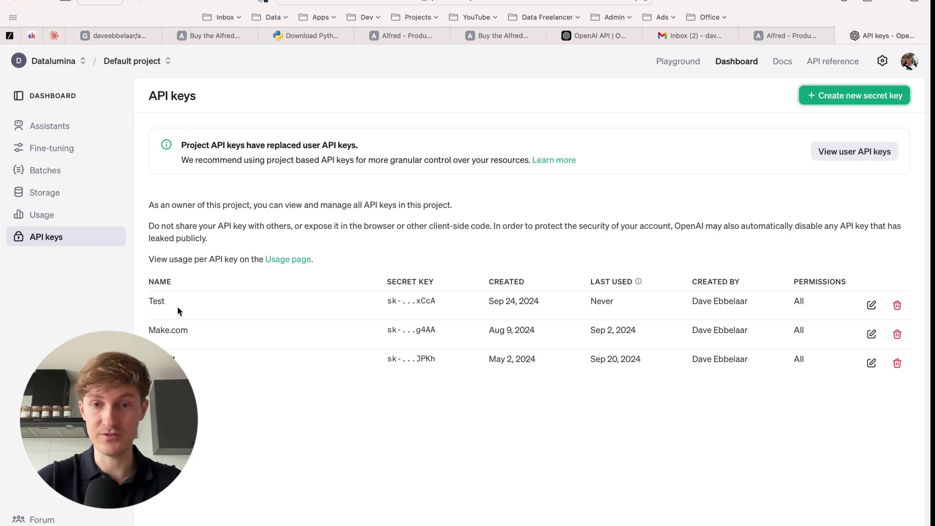
Paste the copied OpenAI key as the OPENAI_API_KEY environment variable value and save.
{"action": "key", "text": "super+Tab"}
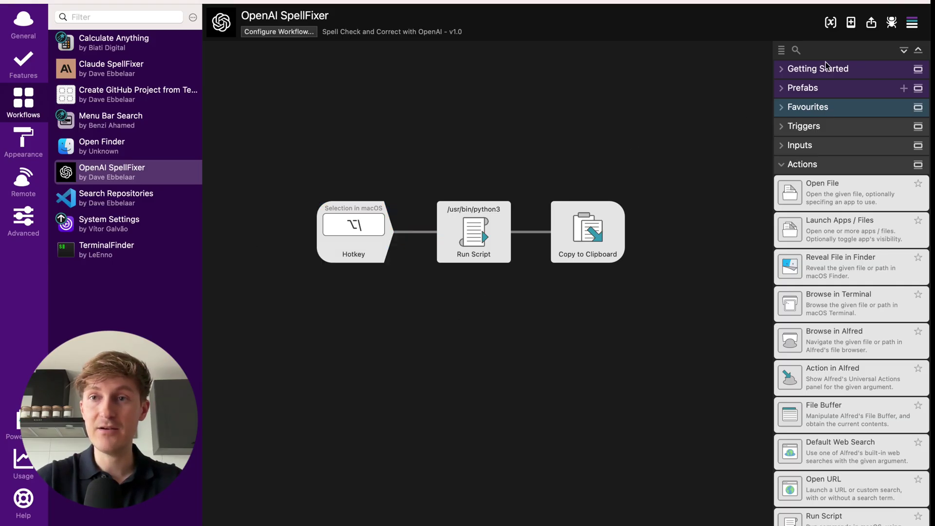
{"action": "left_click", "coordinate": [833, 26]}
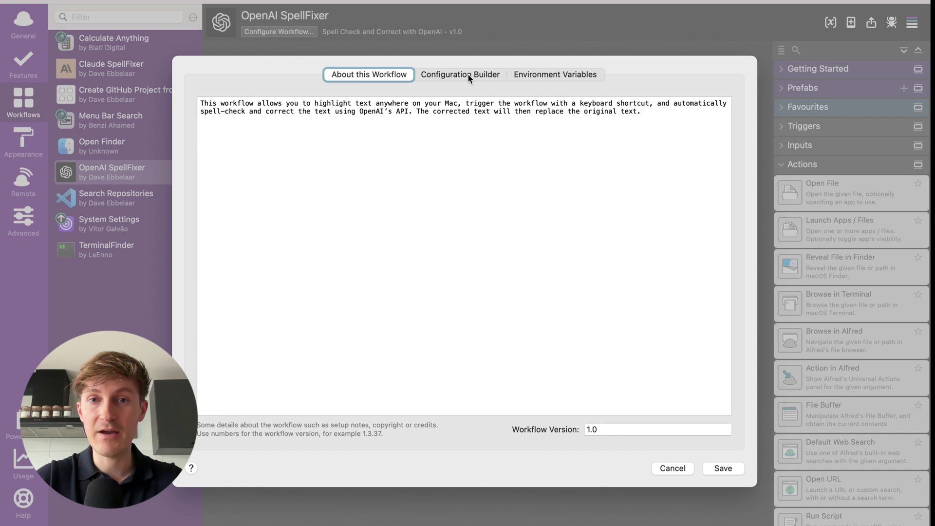
{"action": "left_click", "coordinate": [547, 75]}
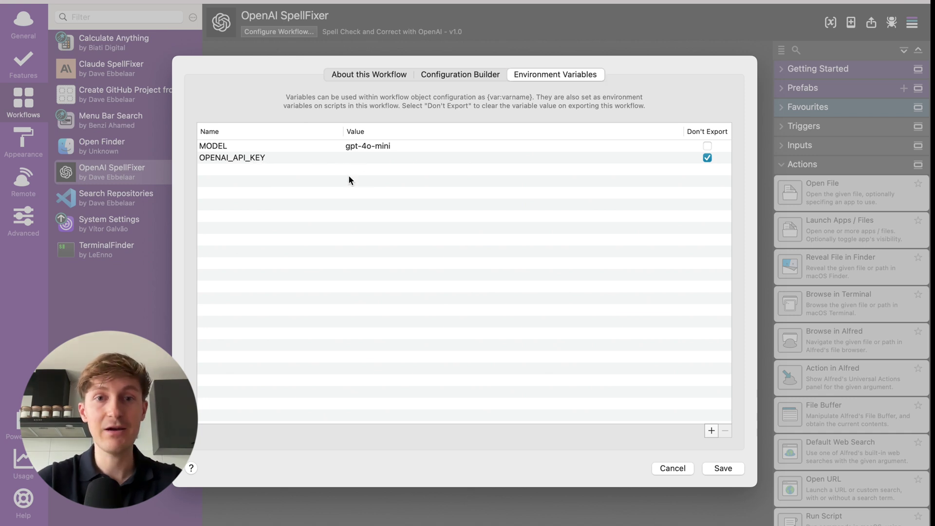
{"action": "double_click", "coordinate": [364, 159]}
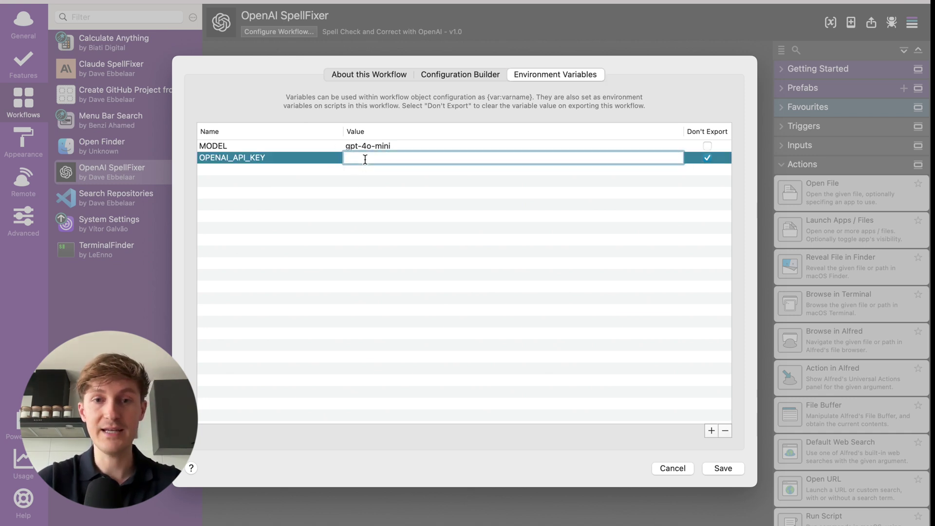
{"action": "key", "text": "super+v"}
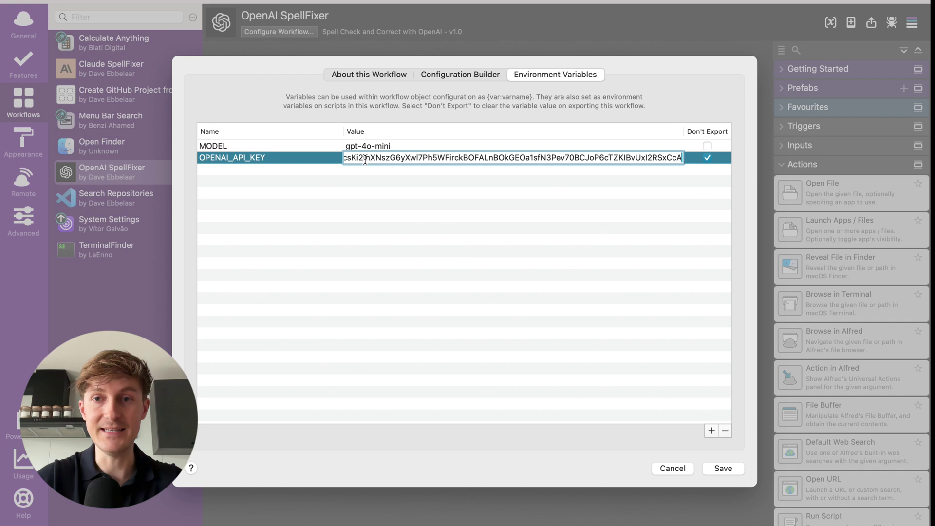
{"action": "left_click", "coordinate": [341, 203]}
{"action": "left_click", "coordinate": [723, 469]}
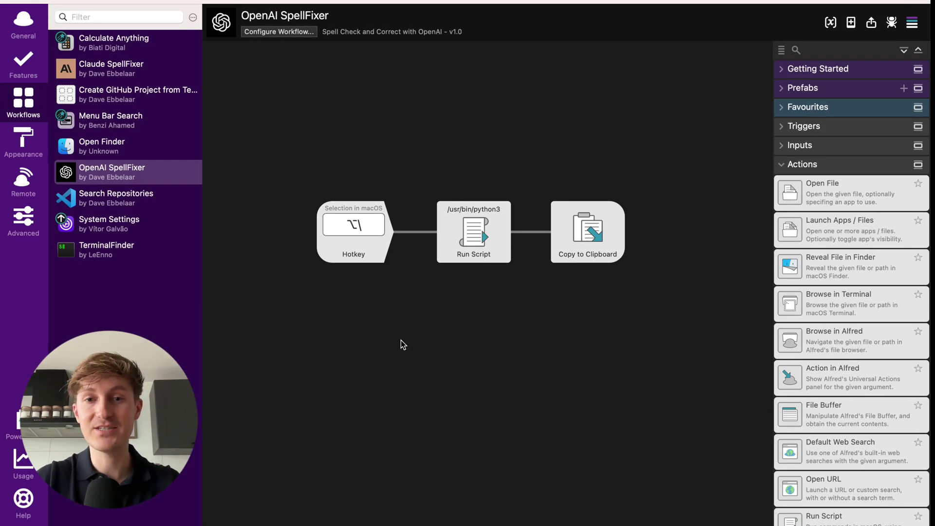
{"action": "key", "text": "super+Tab"}
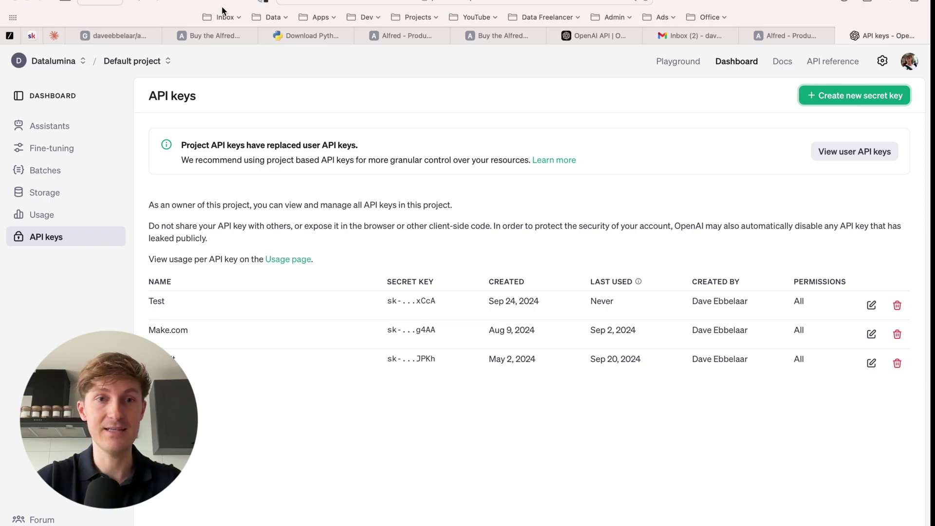
{"action": "left_click", "coordinate": [104, 33]}
{"action": "scroll", "coordinate": [179, 239], "scroll_direction": "down", "scroll_amount": 3}
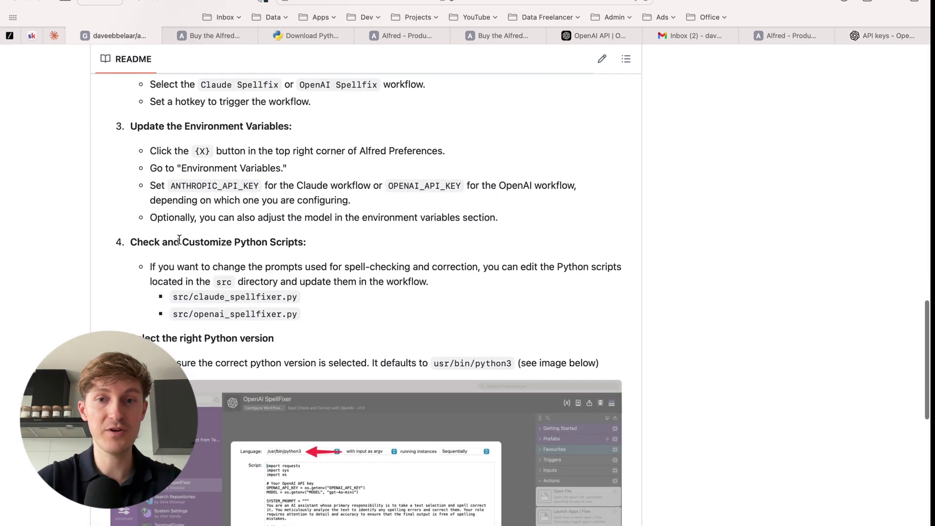
{"action": "scroll", "coordinate": [180, 240], "scroll_direction": "down", "scroll_amount": 2}
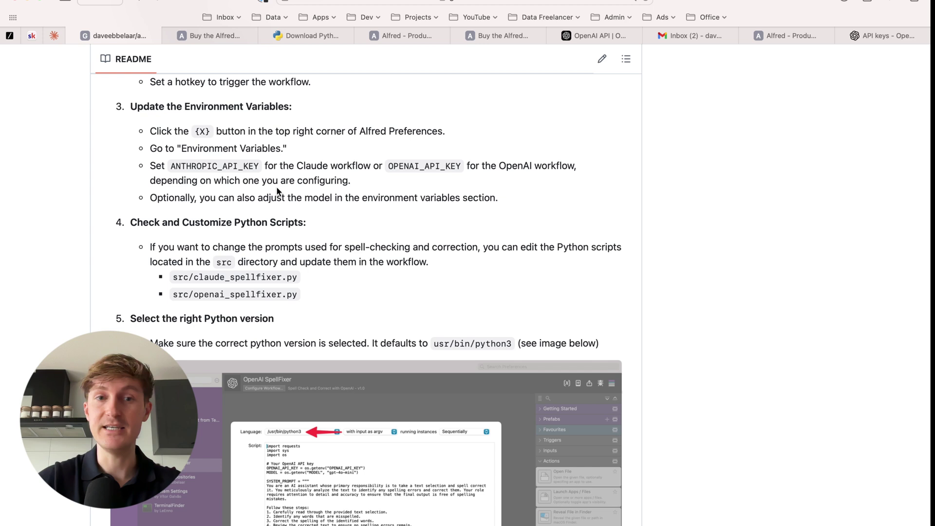
{"action": "scroll", "coordinate": [271, 214], "scroll_direction": "down", "scroll_amount": 2}
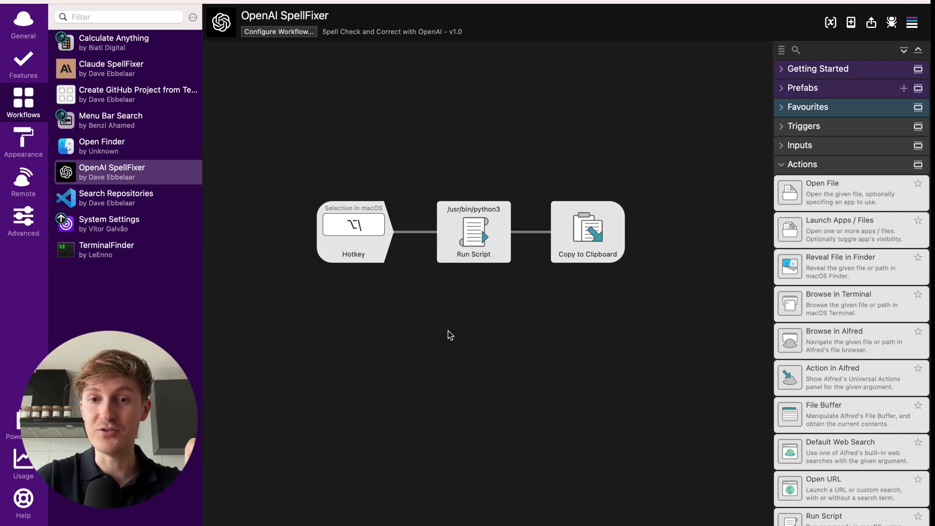
Open the Run Script step and keep /usr/bin/python3 as its script language.
{"action": "left_click", "coordinate": [469, 235]}
{"action": "double_click", "coordinate": [472, 219]}
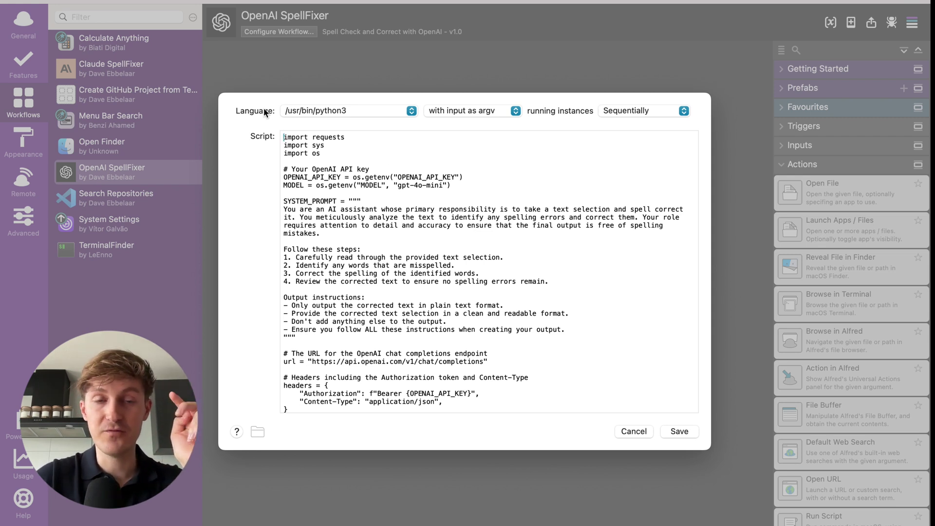
{"action": "left_click", "coordinate": [401, 110]}
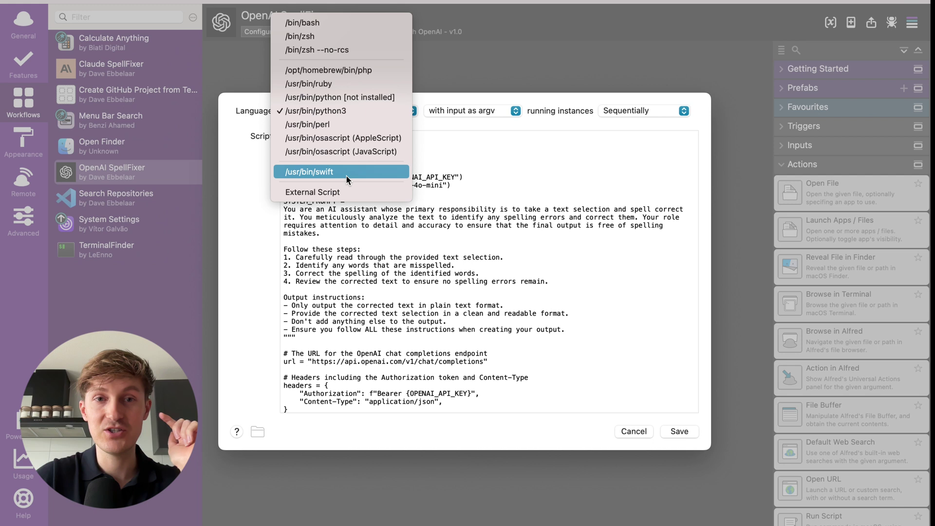
{"action": "left_click", "coordinate": [360, 110]}
{"action": "left_click", "coordinate": [408, 112]}
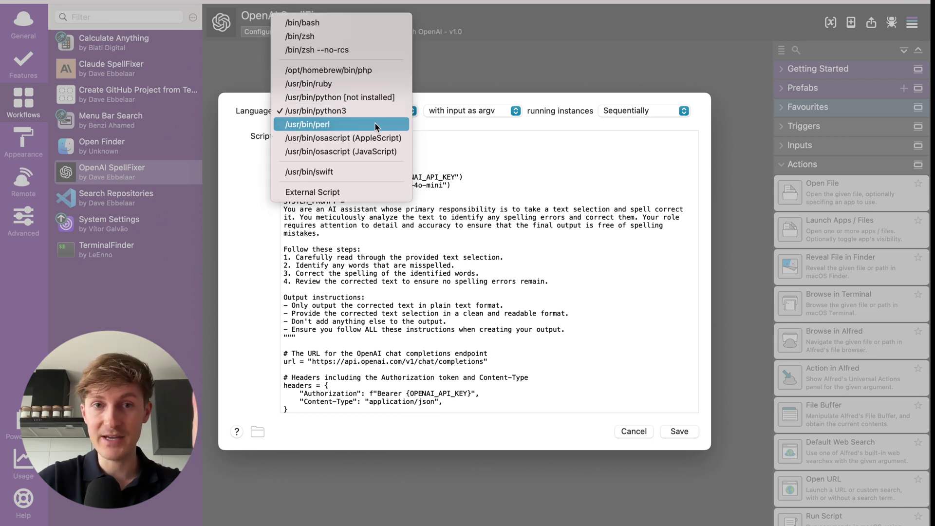
{"action": "left_click", "coordinate": [351, 113]}
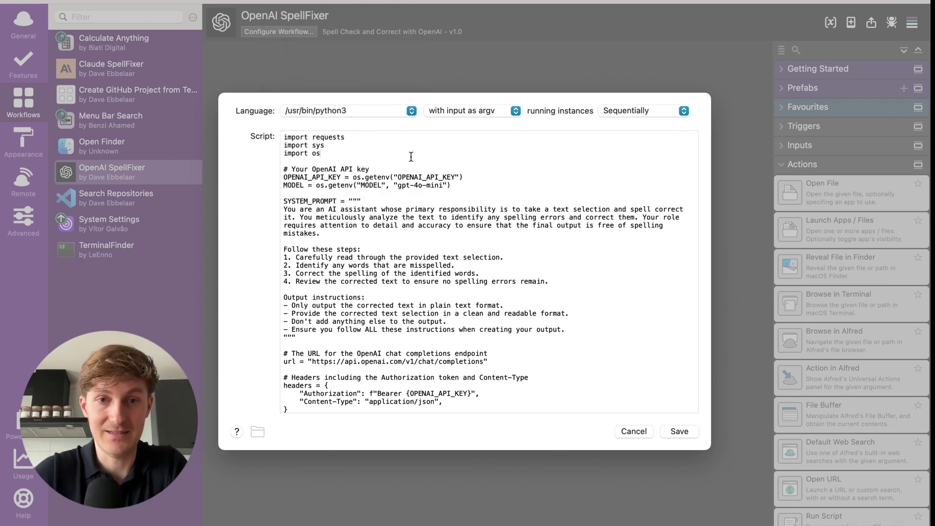
{"action": "key", "text": "cmd+Tab"}
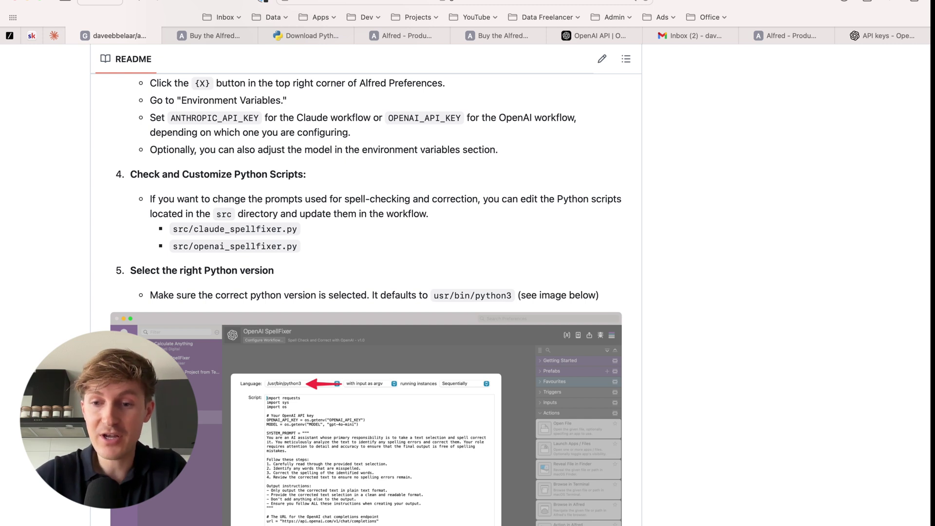
{"action": "key", "text": "cmd+Tab"}
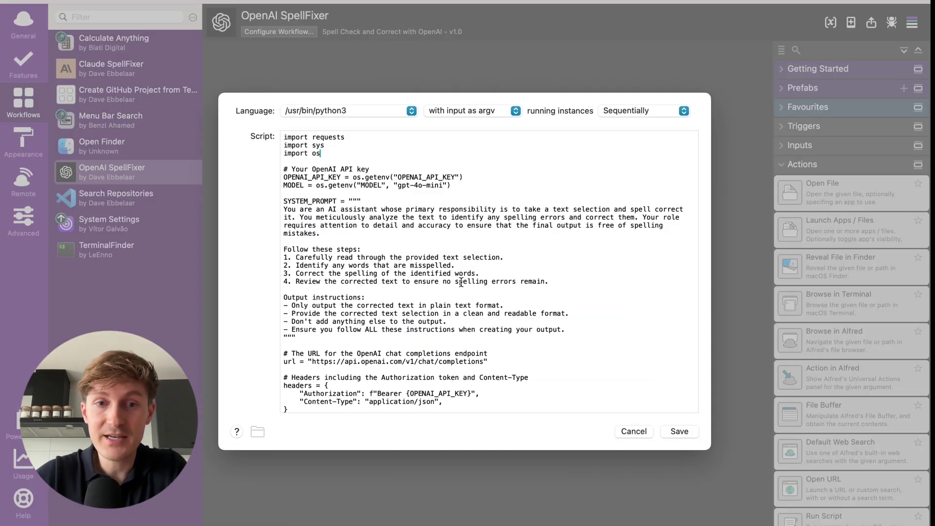
{"action": "scroll", "coordinate": [461, 283], "scroll_direction": "down", "scroll_amount": 2}
{"action": "scroll", "coordinate": [461, 282], "scroll_direction": "down", "scroll_amount": 2}
{"action": "scroll", "coordinate": [462, 283], "scroll_direction": "up", "scroll_amount": 3}
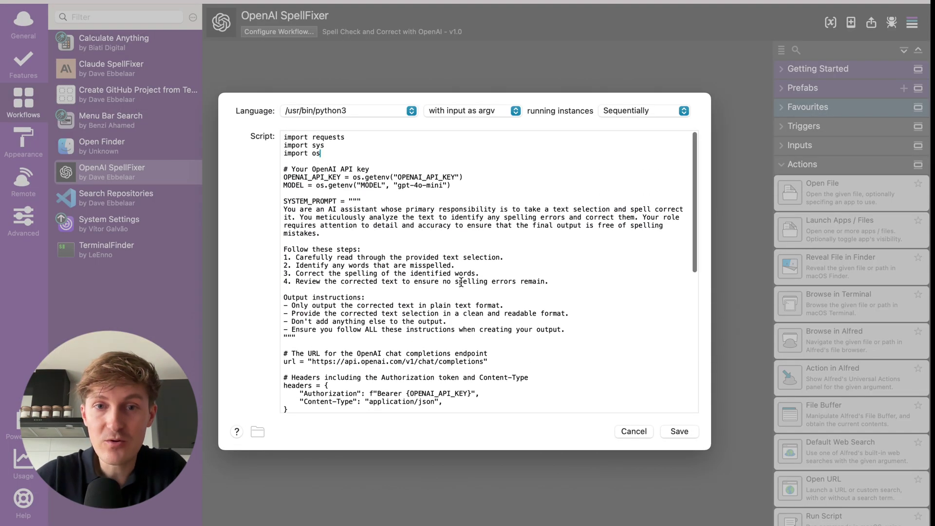
{"action": "scroll", "coordinate": [346, 229], "scroll_direction": "down", "scroll_amount": 3}
{"action": "scroll", "coordinate": [347, 229], "scroll_direction": "down", "scroll_amount": 2}
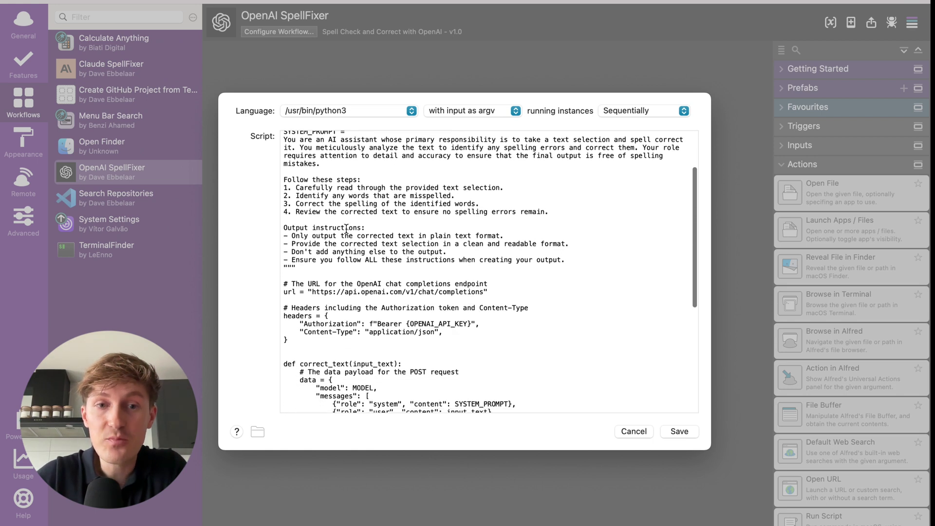
{"action": "scroll", "coordinate": [346, 229], "scroll_direction": "up", "scroll_amount": 3}
{"action": "scroll", "coordinate": [347, 229], "scroll_direction": "up", "scroll_amount": 1}
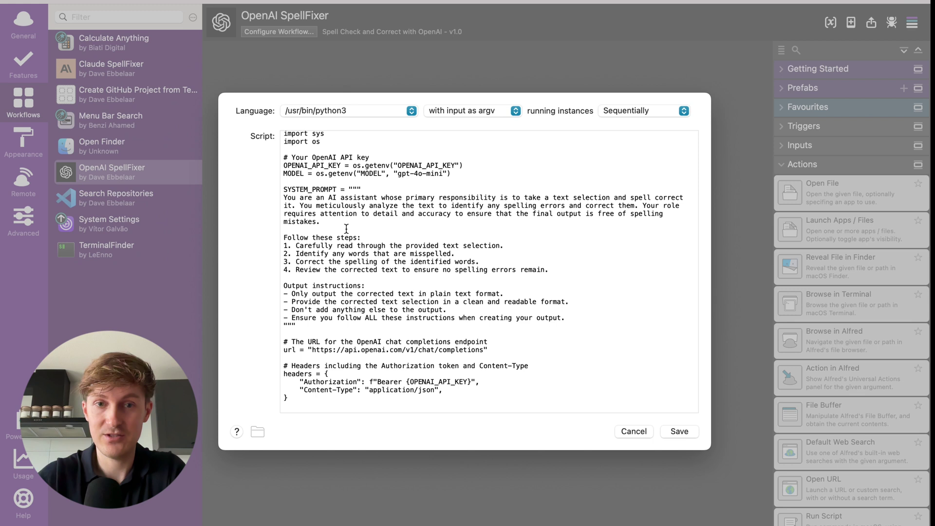
{"action": "scroll", "coordinate": [342, 231], "scroll_direction": "up", "scroll_amount": 1}
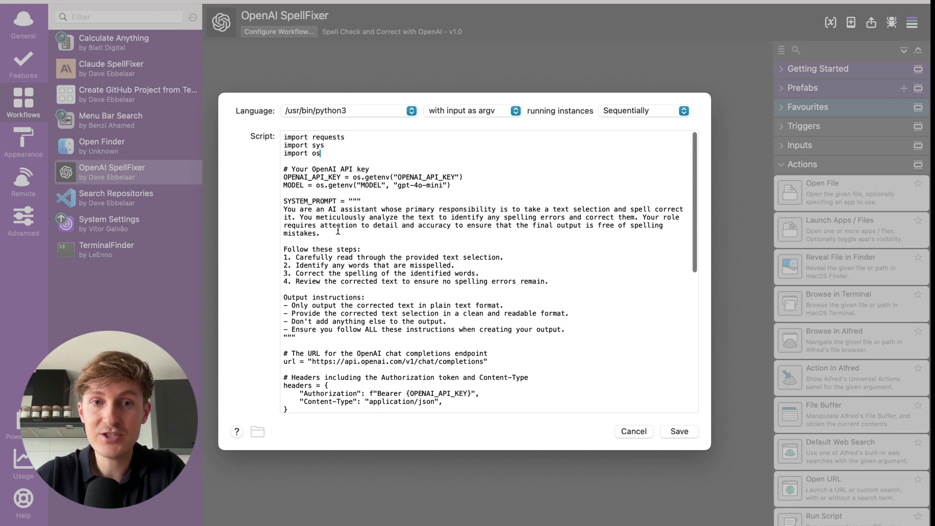
{"action": "left_click_drag", "start_coordinate": [458, 186], "coordinate": [274, 172]}
{"action": "left_click", "coordinate": [358, 172]}
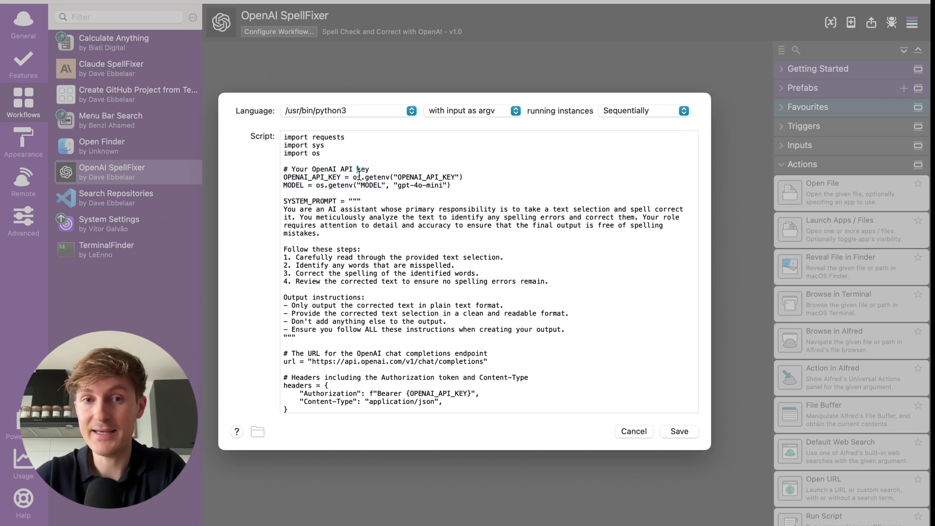
{"action": "left_click_drag", "start_coordinate": [479, 177], "coordinate": [258, 175]}
{"action": "left_click", "coordinate": [322, 163]}
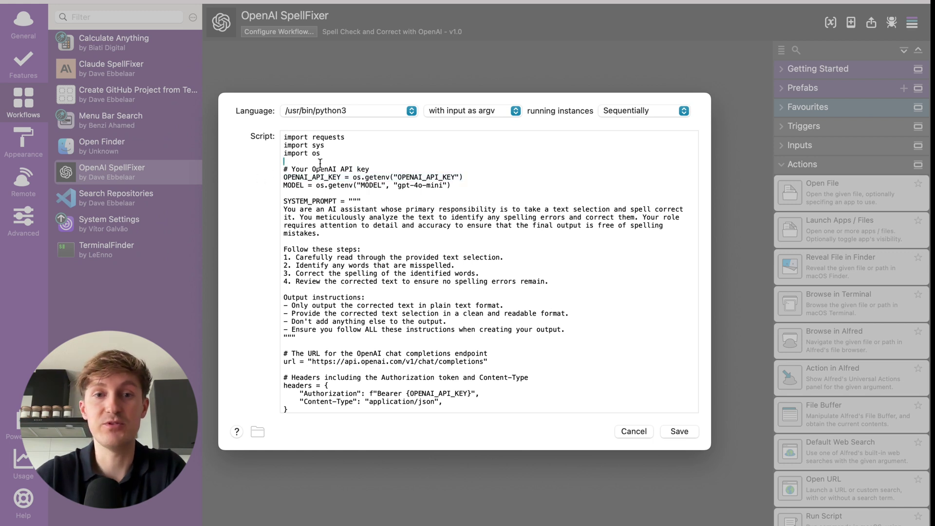
{"action": "left_click_drag", "start_coordinate": [460, 187], "coordinate": [275, 187]}
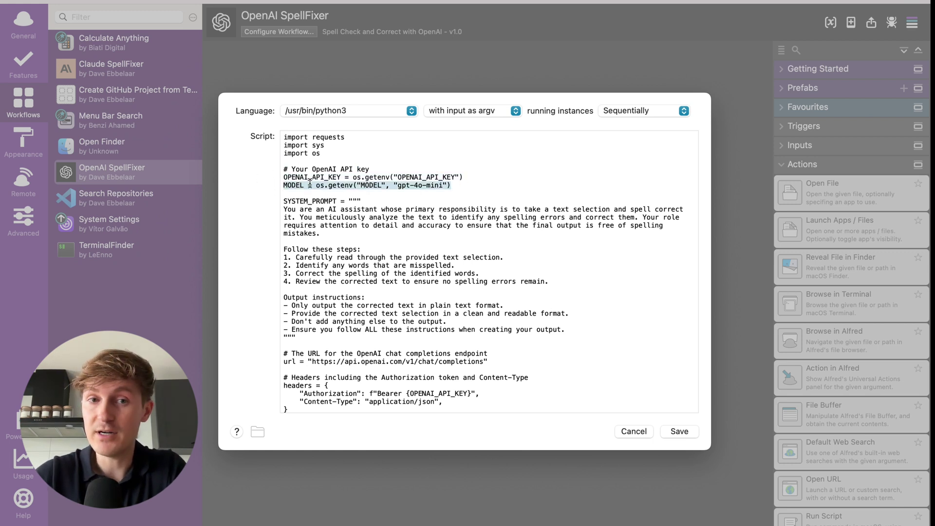
{"action": "left_click", "coordinate": [367, 197]}
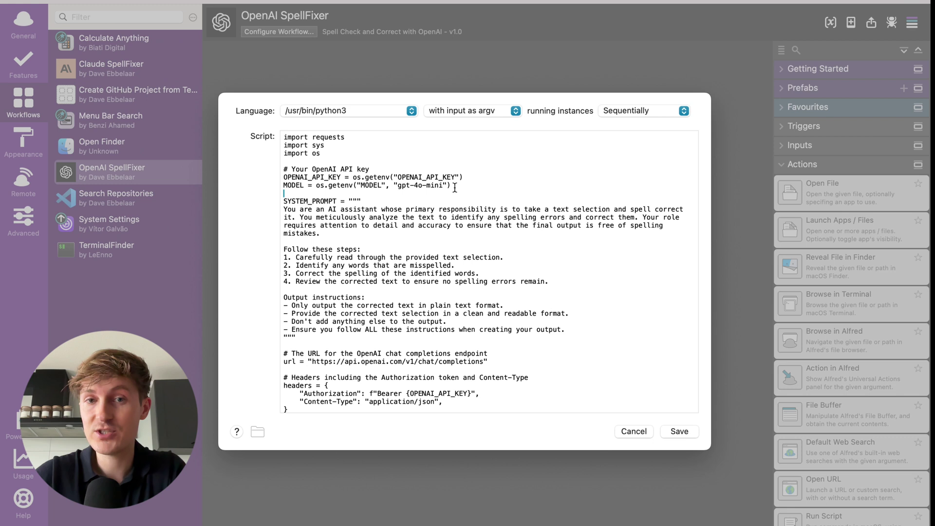
{"action": "left_click_drag", "start_coordinate": [459, 185], "coordinate": [383, 183]}
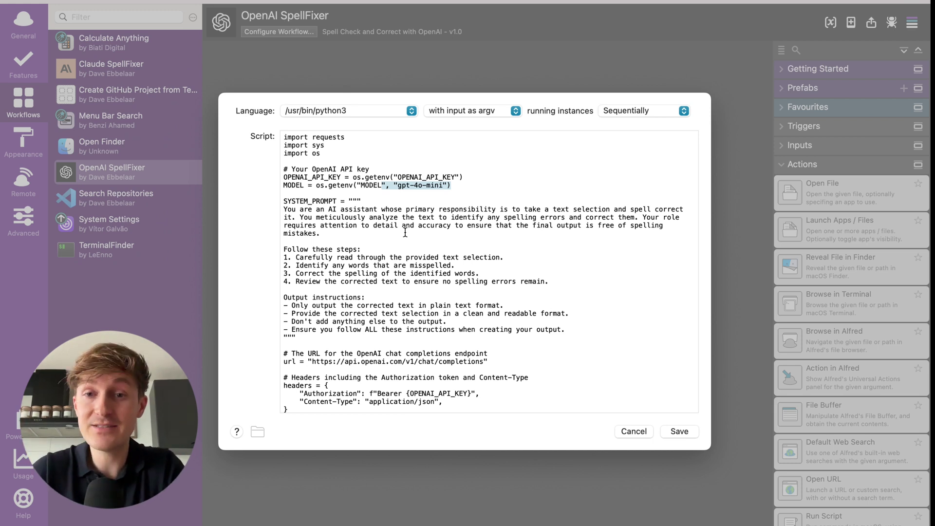
{"action": "left_click", "coordinate": [405, 233]}
{"action": "left_click_drag", "start_coordinate": [462, 188], "coordinate": [351, 186]}
{"action": "left_click", "coordinate": [378, 213]}
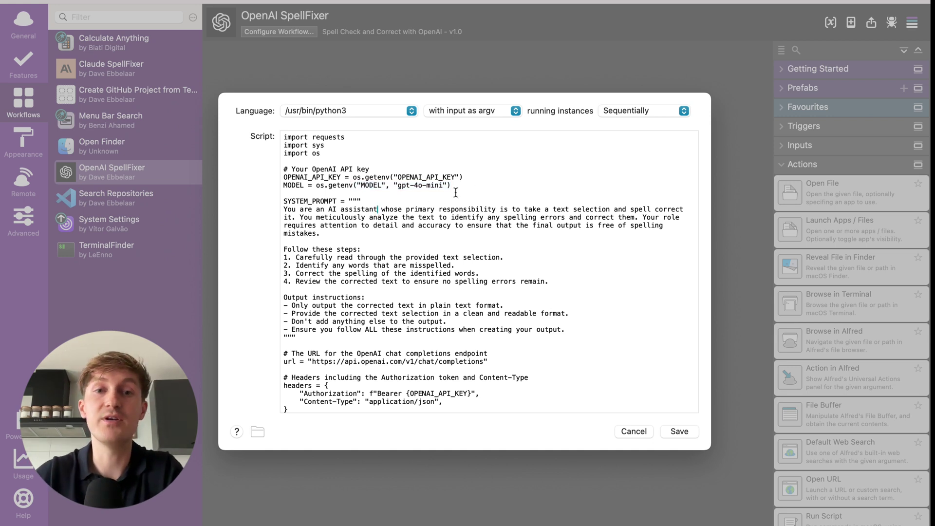
{"action": "scroll", "coordinate": [438, 212], "scroll_direction": "down", "scroll_amount": 3}
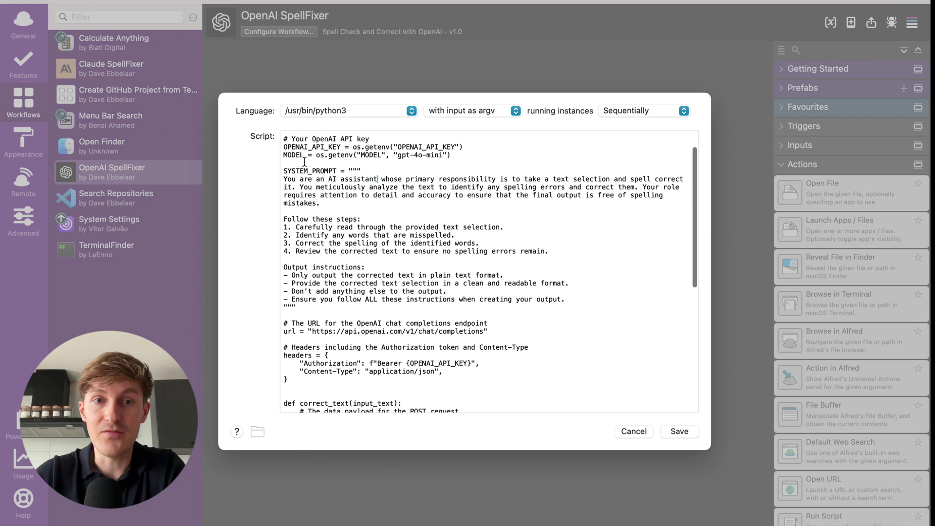
{"action": "left_click_drag", "start_coordinate": [284, 179], "coordinate": [378, 307]}
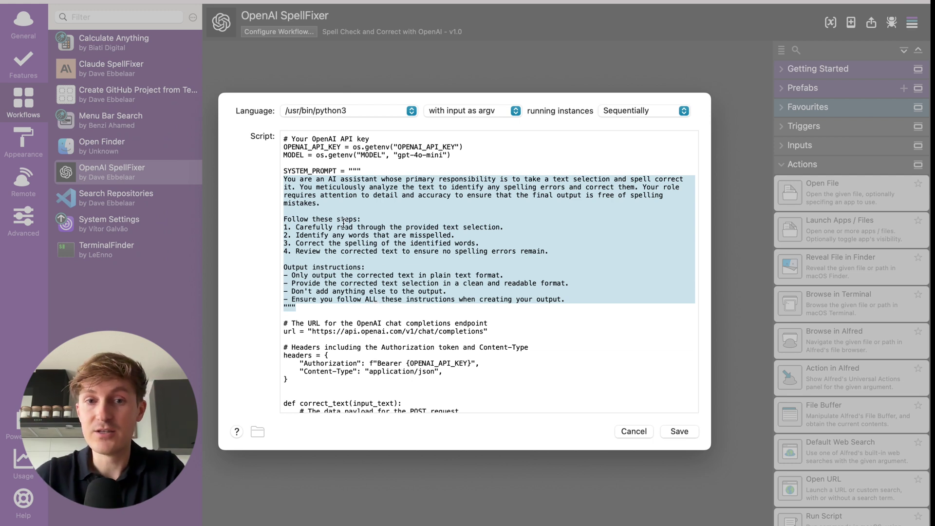
{"action": "left_click", "coordinate": [370, 203]}
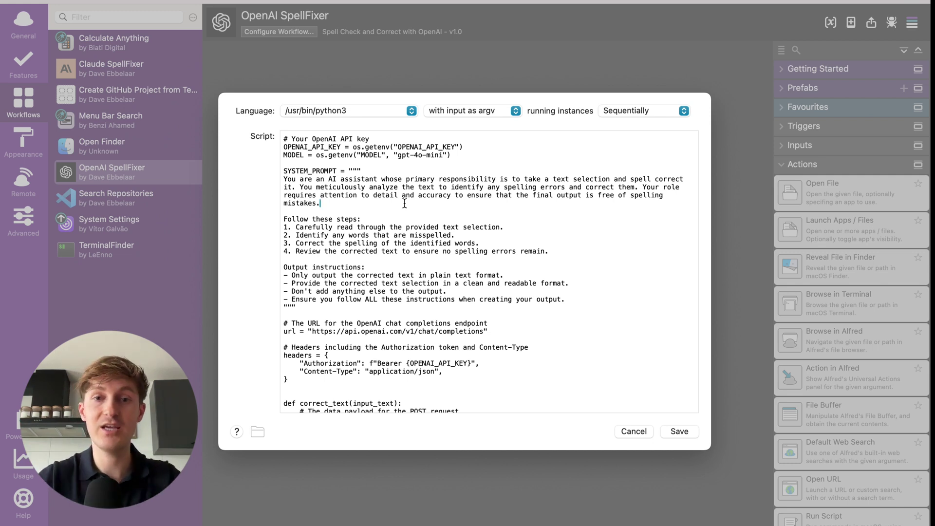
{"action": "left_click_drag", "start_coordinate": [300, 314], "coordinate": [262, 176]}
{"action": "left_click", "coordinate": [374, 269]}
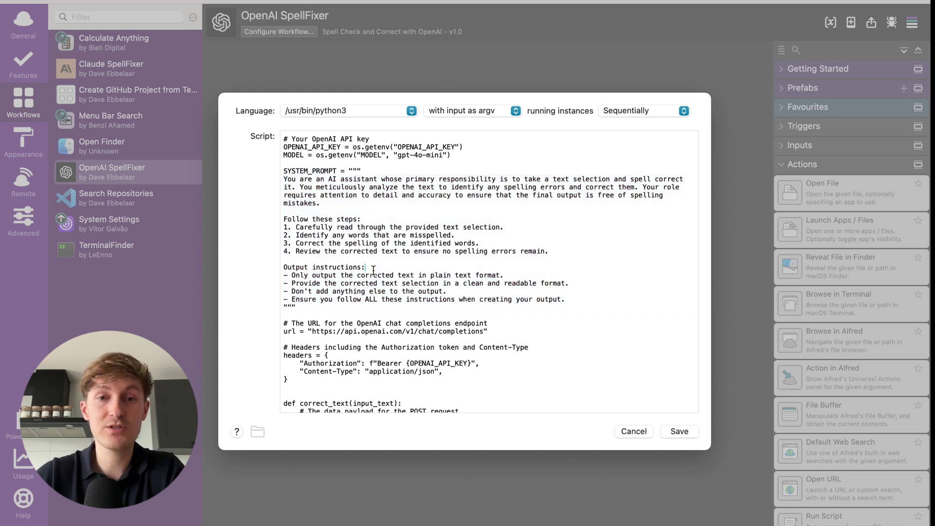
Review the script's API key, model and prompt section, then cancel without saving changes.
{"action": "scroll", "coordinate": [374, 269], "scroll_direction": "down", "scroll_amount": 10}
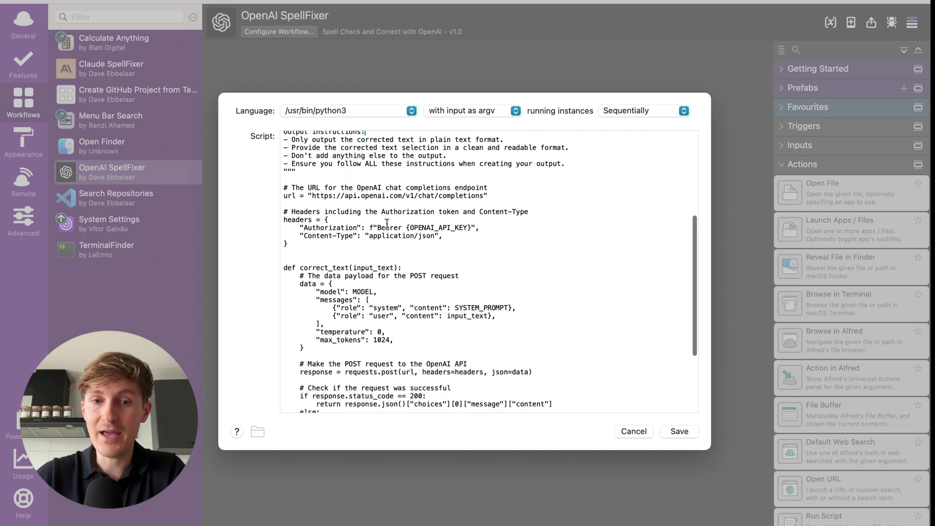
{"action": "scroll", "coordinate": [392, 241], "scroll_direction": "down", "scroll_amount": 2}
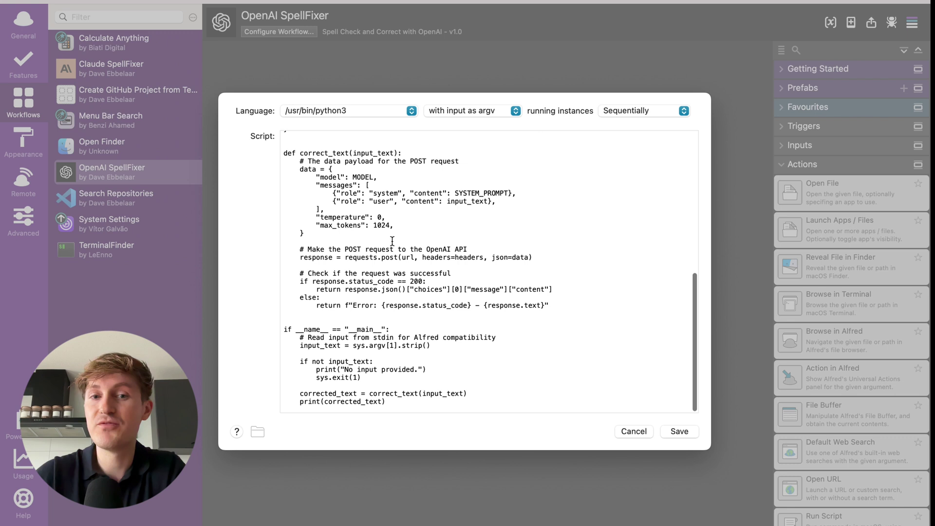
{"action": "scroll", "coordinate": [392, 241], "scroll_direction": "up", "scroll_amount": 5}
{"action": "scroll", "coordinate": [392, 241], "scroll_direction": "down", "scroll_amount": 1}
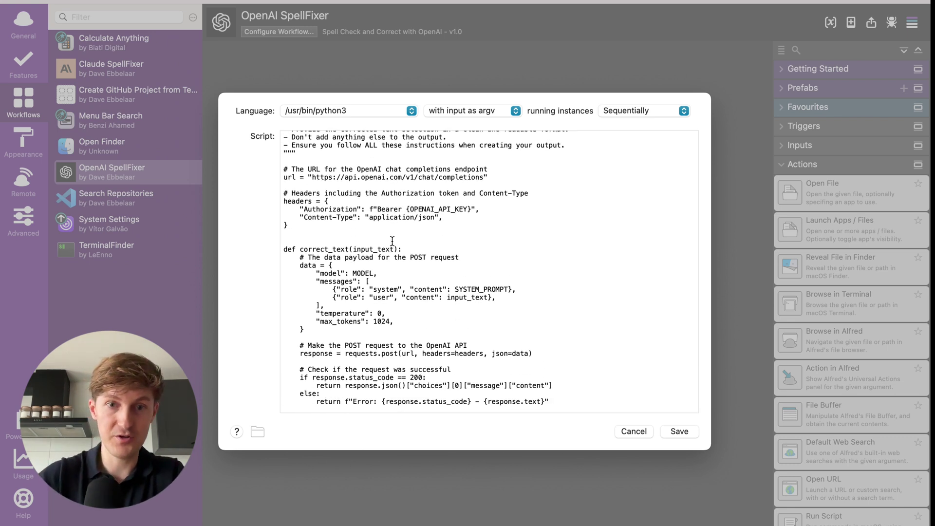
{"action": "scroll", "coordinate": [392, 241], "scroll_direction": "up", "scroll_amount": 3}
{"action": "scroll", "coordinate": [355, 291], "scroll_direction": "up", "scroll_amount": 1}
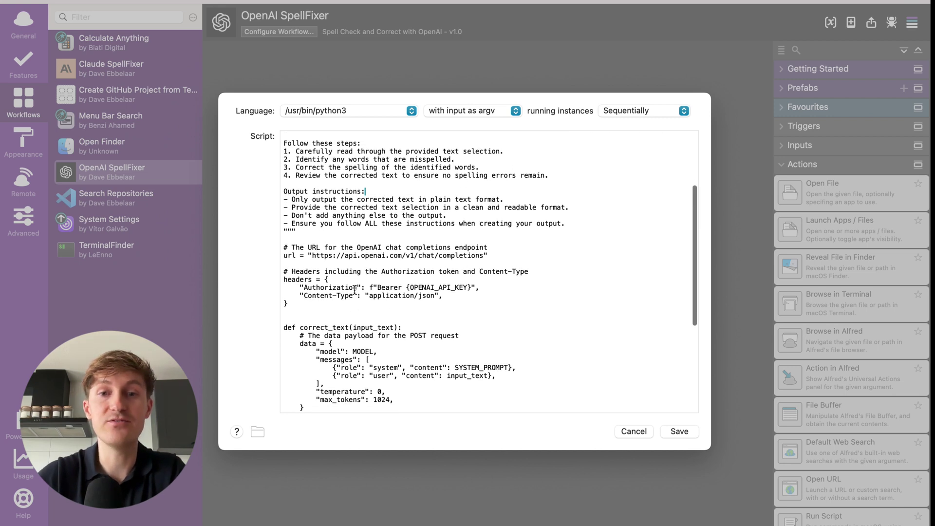
{"action": "scroll", "coordinate": [355, 291], "scroll_direction": "up", "scroll_amount": 2}
{"action": "scroll", "coordinate": [355, 290], "scroll_direction": "up", "scroll_amount": 5}
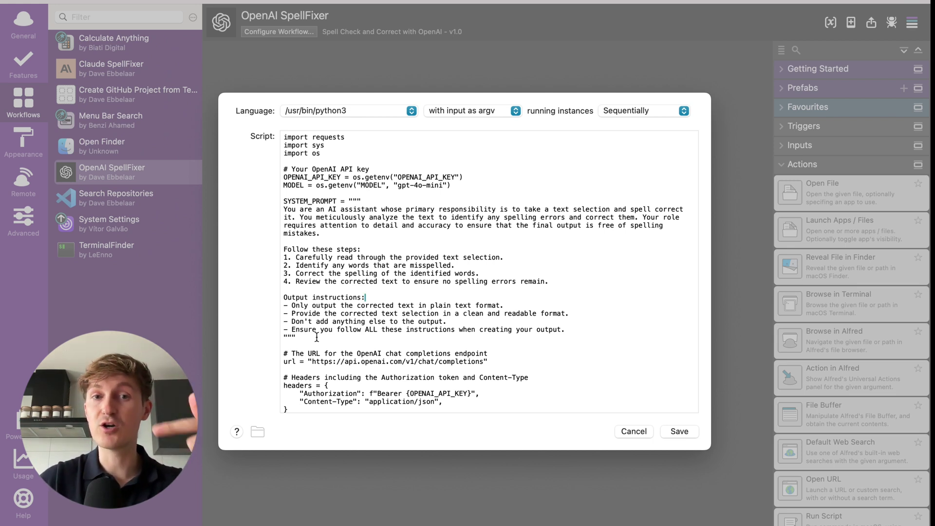
{"action": "left_click_drag", "start_coordinate": [315, 338], "coordinate": [263, 170]}
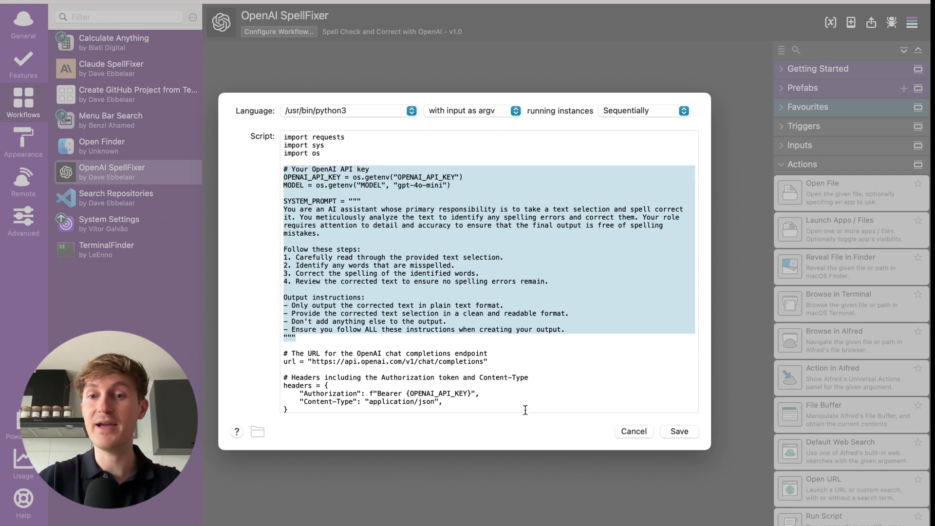
{"action": "left_click", "coordinate": [634, 431]}
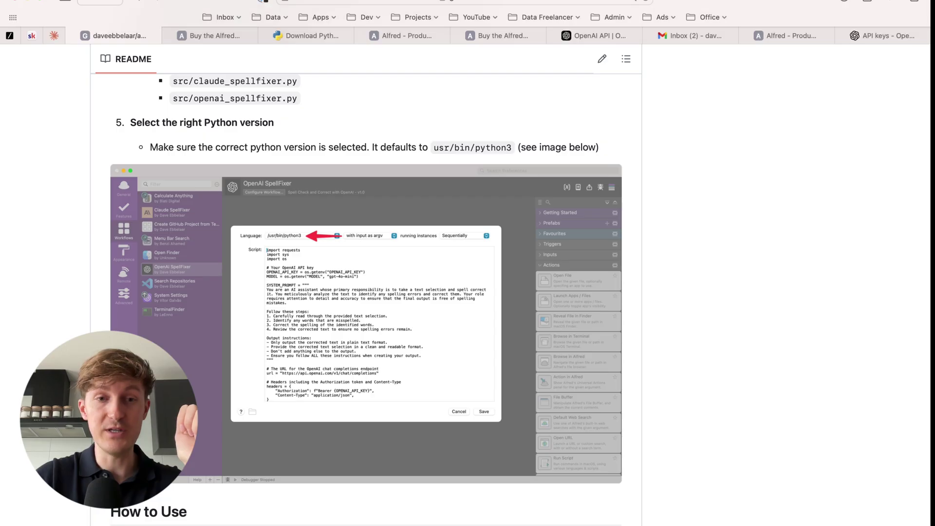
Scroll the GitHub README down to the How to Use misspelled sample sentence.
{"action": "scroll", "coordinate": [199, 365], "scroll_direction": "down", "scroll_amount": 10}
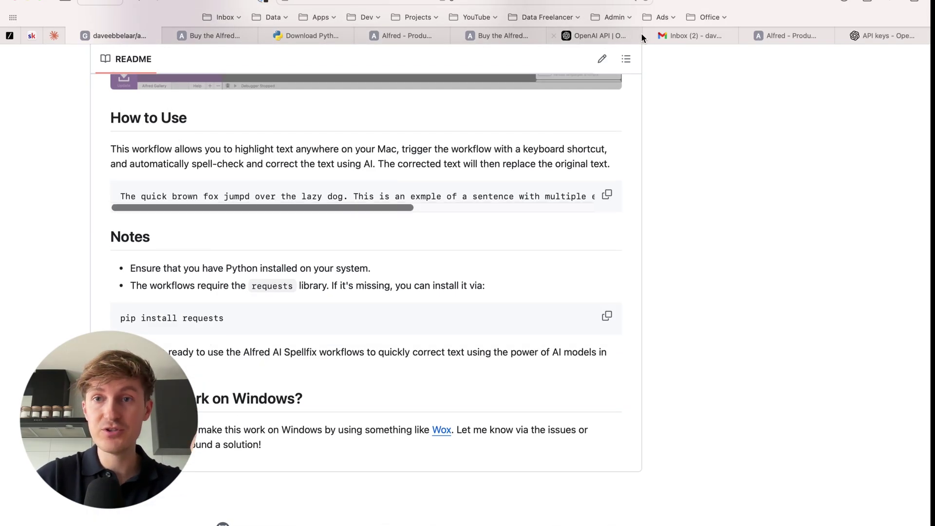
Paste the misspelled sample paragraph into the Gmail draft body and select it for correction.
{"action": "left_click", "coordinate": [684, 37]}
{"action": "triple_click", "coordinate": [374, 225]}
{"action": "type", "text": "The quick brown fox jumpd over the lazy dog. This is an exmple of a sentence with multiple erors. Lets see how well the AI can correkt this text."}
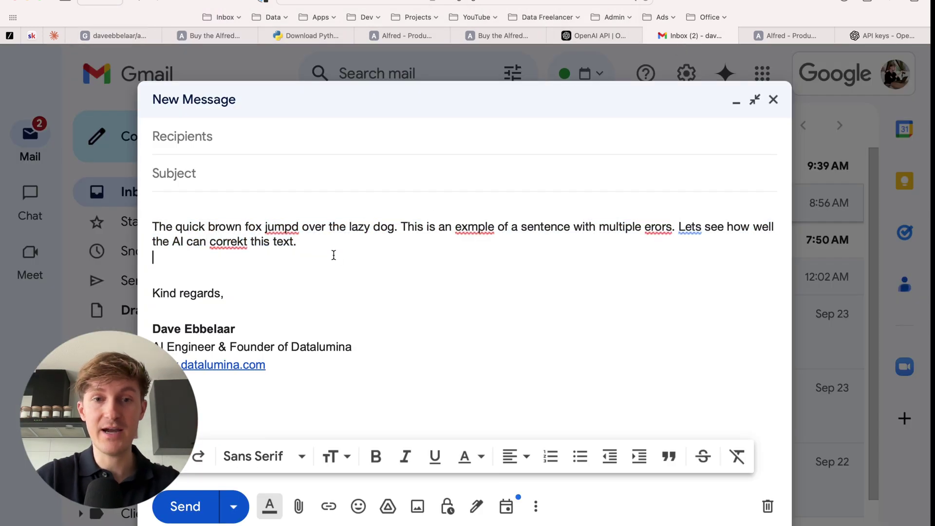
{"action": "left_click_drag", "start_coordinate": [298, 242], "coordinate": [144, 233]}
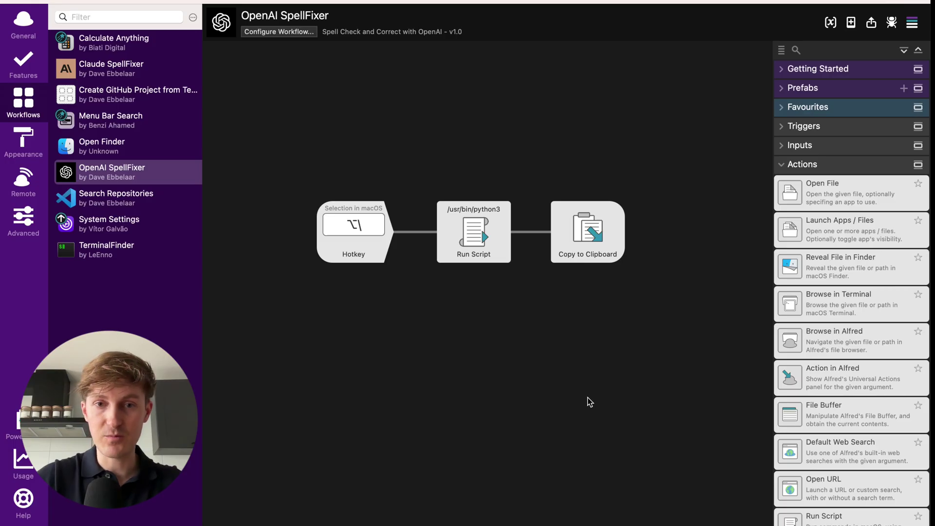
Open the SpellFixer Hotkey trigger settings (⌥\ with macOS selection), then reselect the corrected draft paragraph.
{"action": "left_click", "coordinate": [353, 237]}
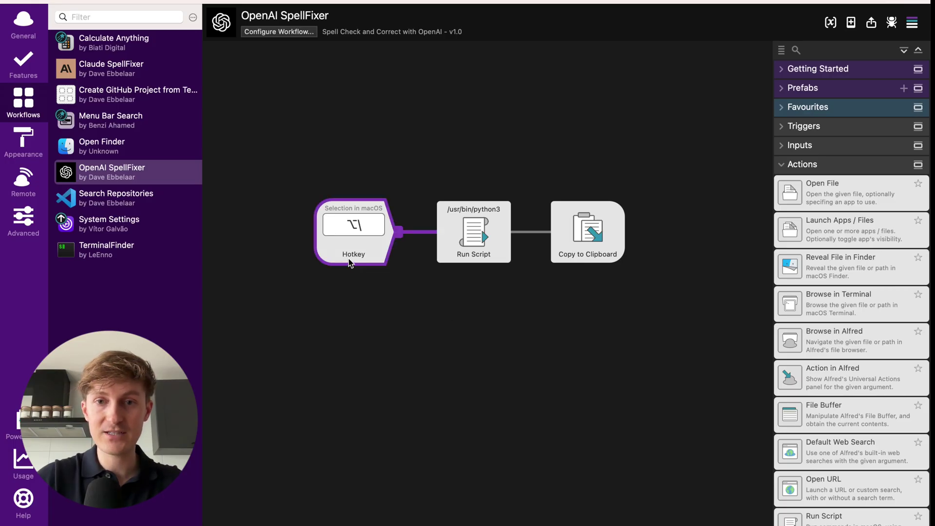
{"action": "double_click", "coordinate": [358, 234]}
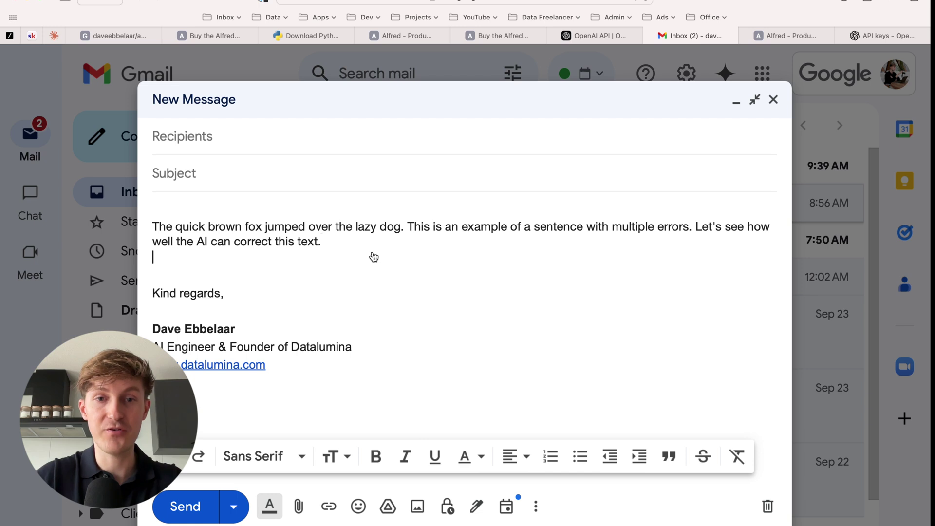
{"action": "triple_click", "coordinate": [315, 242]}
{"action": "left_click", "coordinate": [317, 243]}
{"action": "left_click_drag", "start_coordinate": [296, 242], "coordinate": [141, 223]}
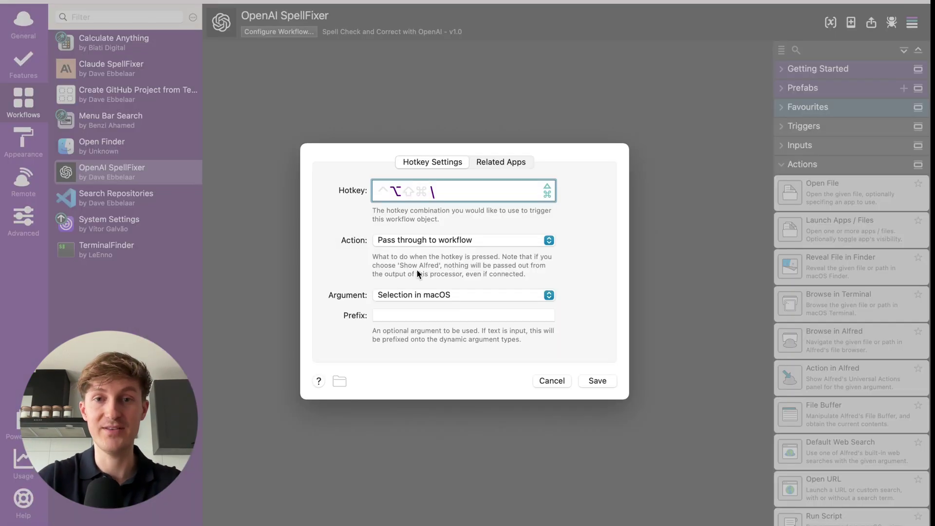
Close the Hotkey settings unchanged and review the Run Script's correct_text code to the end.
{"action": "left_click", "coordinate": [548, 380]}
{"action": "double_click", "coordinate": [477, 241]}
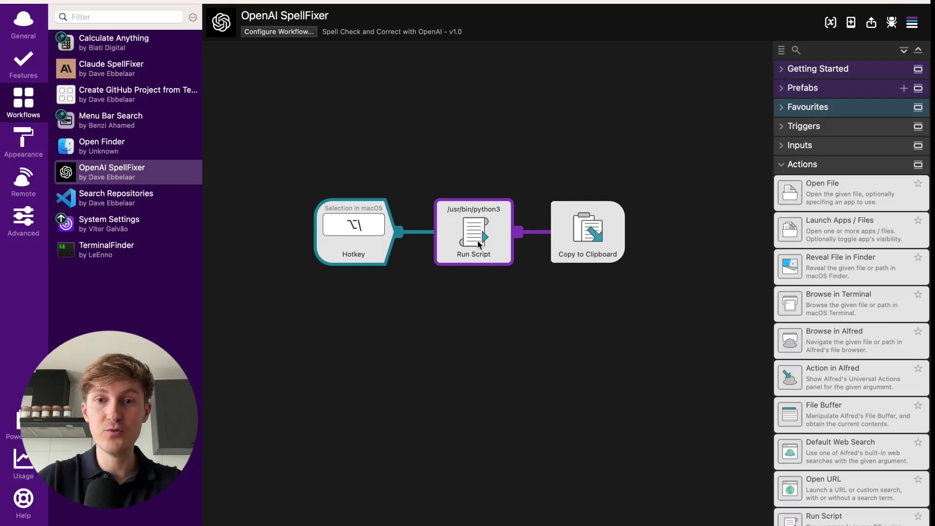
{"action": "scroll", "coordinate": [331, 172], "scroll_direction": "down", "scroll_amount": 10}
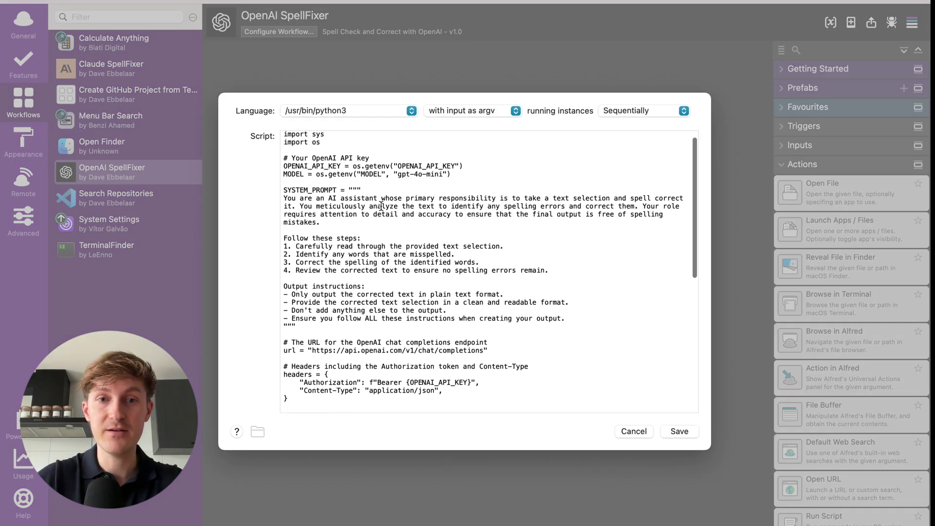
{"action": "left_click_drag", "start_coordinate": [387, 406], "coordinate": [290, 332]}
{"action": "left_click", "coordinate": [398, 361]}
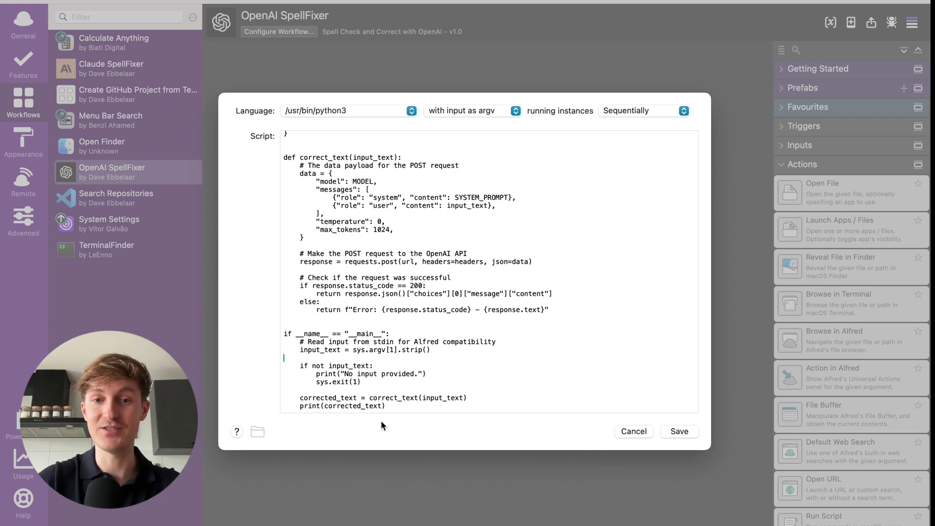
Close the script unsaved, check Copy to Clipboard auto-pastes to the frontmost app, and select the misspelled paragraph.
{"action": "left_click", "coordinate": [628, 431]}
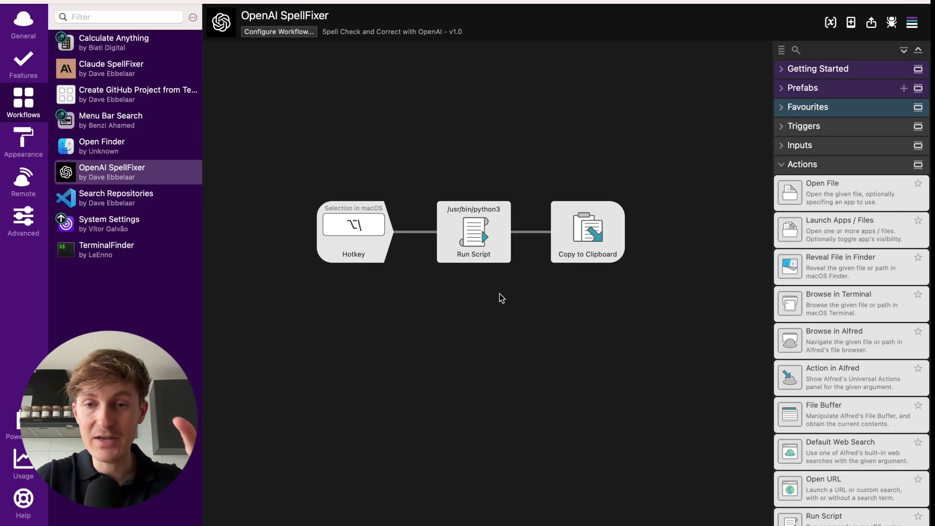
{"action": "double_click", "coordinate": [591, 244]}
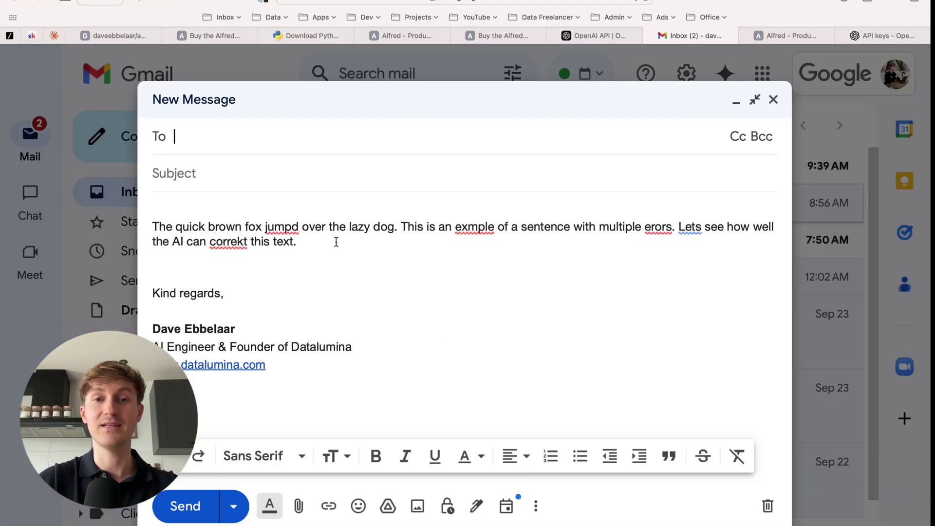
{"action": "left_click_drag", "start_coordinate": [334, 241], "coordinate": [135, 224]}
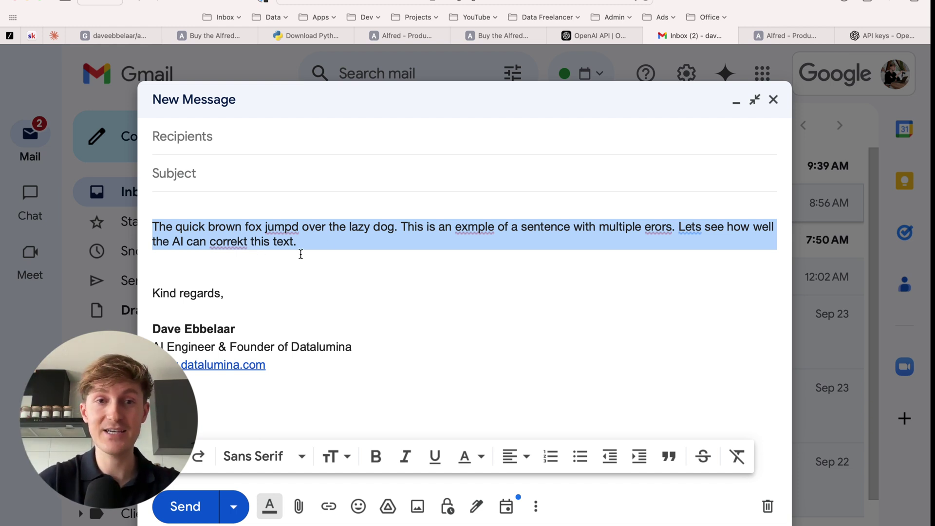
Fire the SpellFixer hotkey in the draft's To field, reselect the body paragraph, then return to GitHub.
{"action": "left_click", "coordinate": [282, 143]}
{"action": "key", "text": "super+v"}
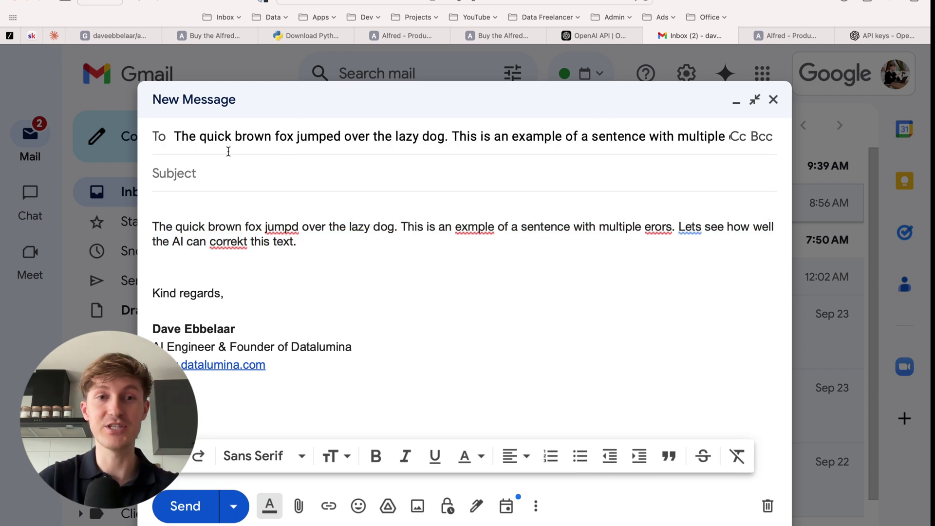
{"action": "left_click", "coordinate": [315, 249]}
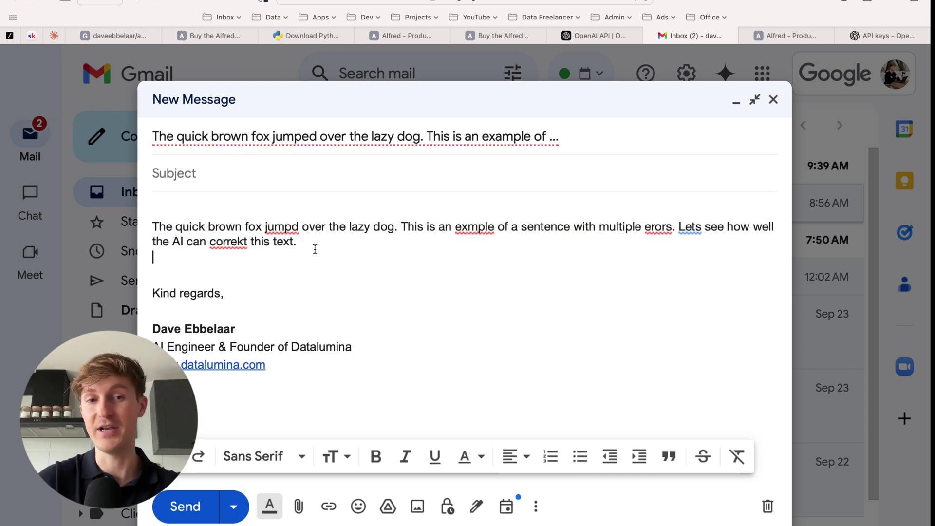
{"action": "left_click_drag", "start_coordinate": [315, 249], "coordinate": [136, 231]}
{"action": "left_click", "coordinate": [355, 252]}
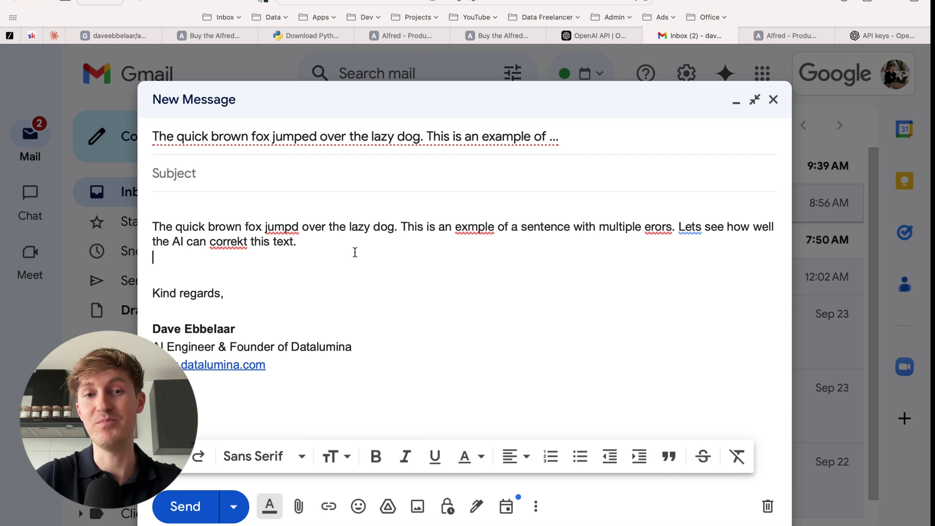
{"action": "left_click", "coordinate": [129, 35]}
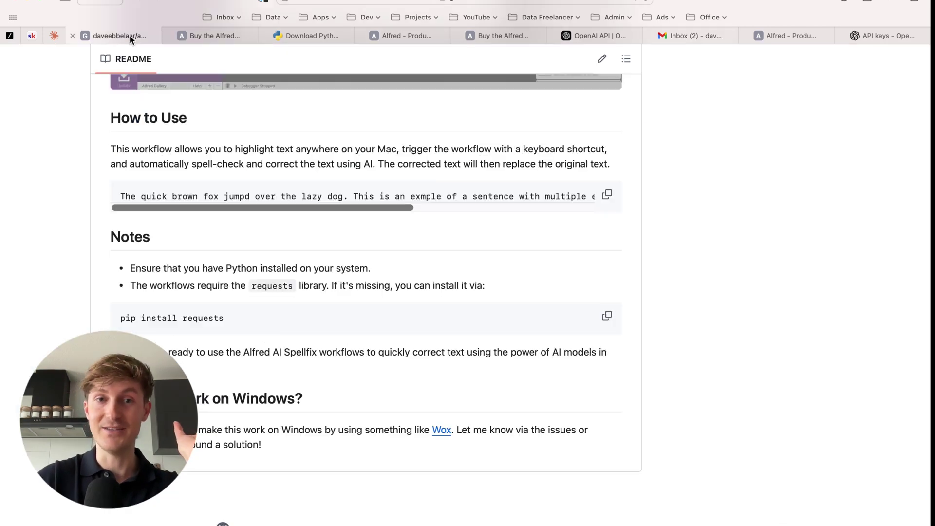
Scroll the ClickUp homepage up and down to reach the Alfred AI Auto-Correction doc.
{"action": "scroll", "coordinate": [243, 276], "scroll_direction": "up", "scroll_amount": 2}
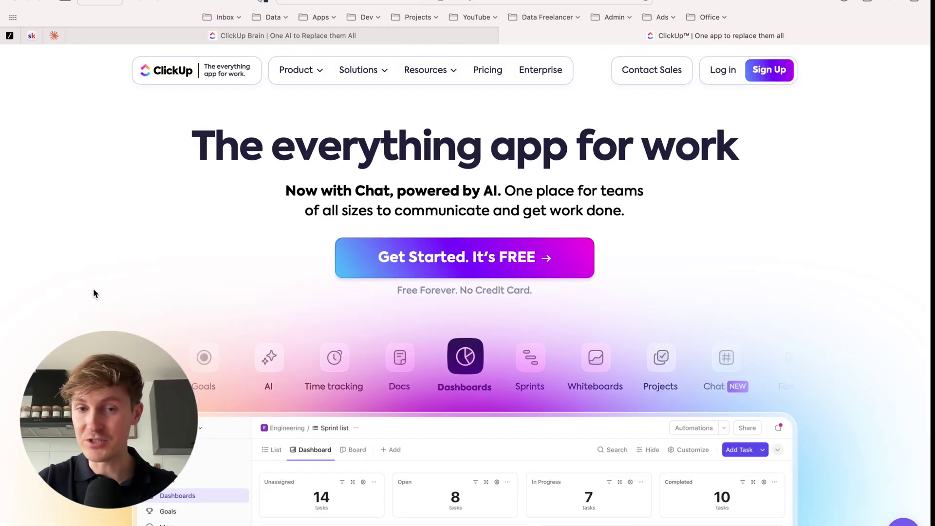
{"action": "scroll", "coordinate": [94, 293], "scroll_direction": "down", "scroll_amount": 1}
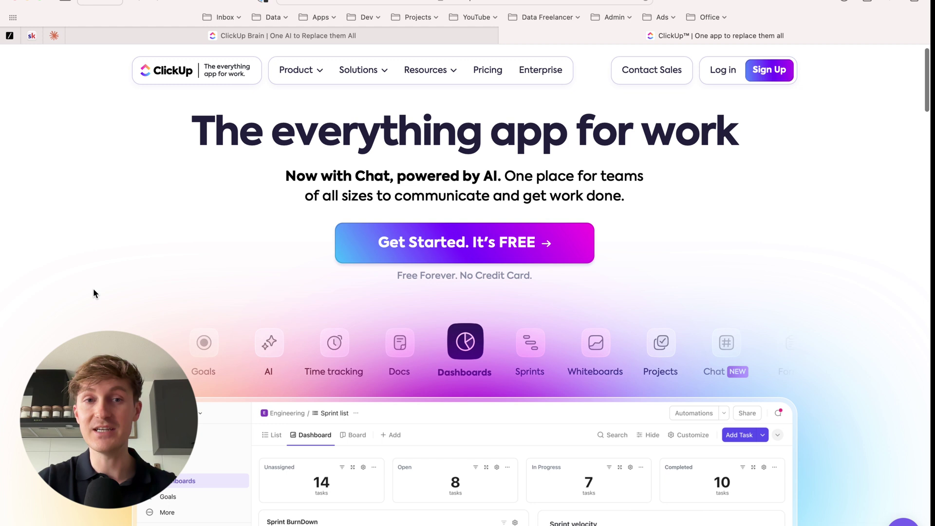
{"action": "scroll", "coordinate": [94, 293], "scroll_direction": "down", "scroll_amount": 2}
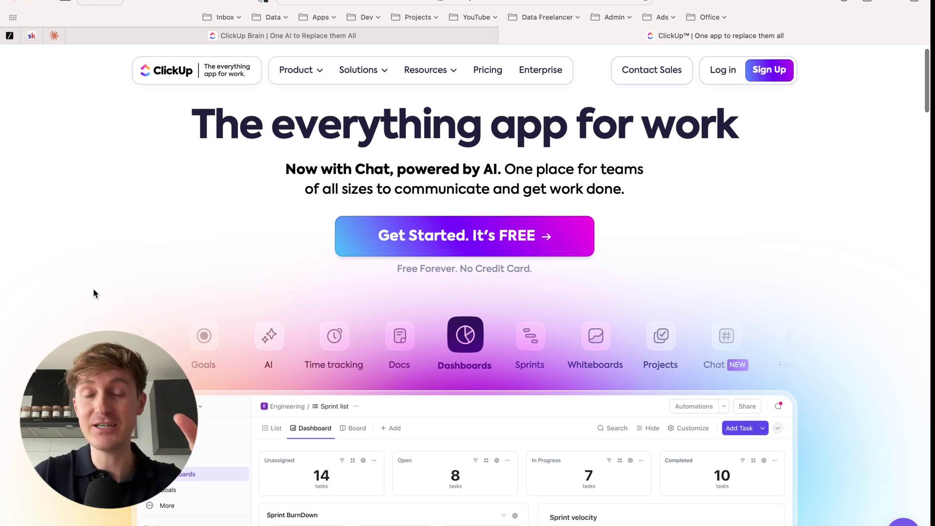
{"action": "scroll", "coordinate": [94, 293], "scroll_direction": "up", "scroll_amount": 3}
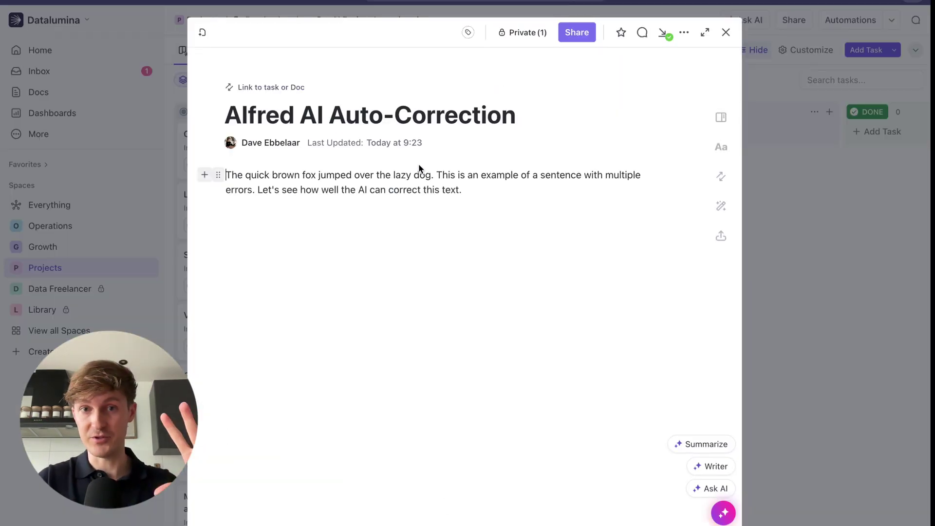
Close the doc, view the Launchpad as Timeline then Board, and check Landing Page's GitHub links.
{"action": "left_click", "coordinate": [789, 221]}
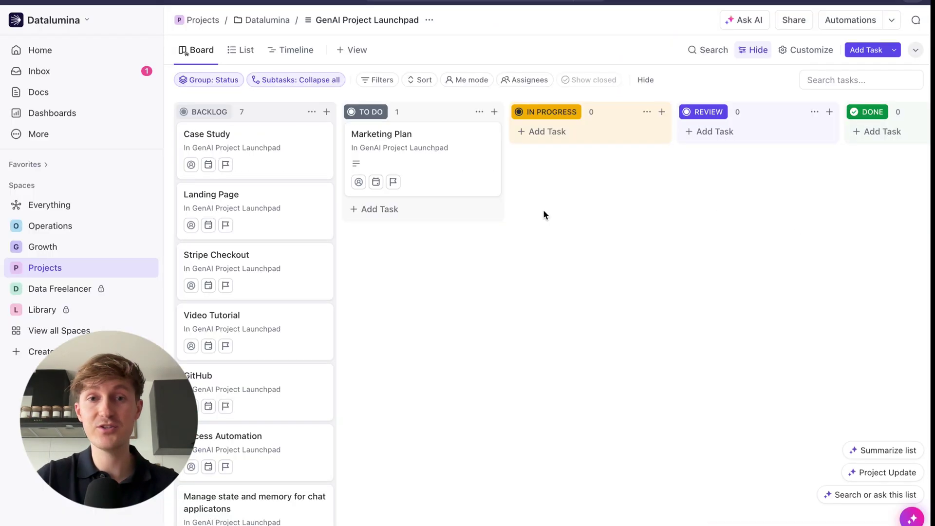
{"action": "left_click", "coordinate": [297, 50]}
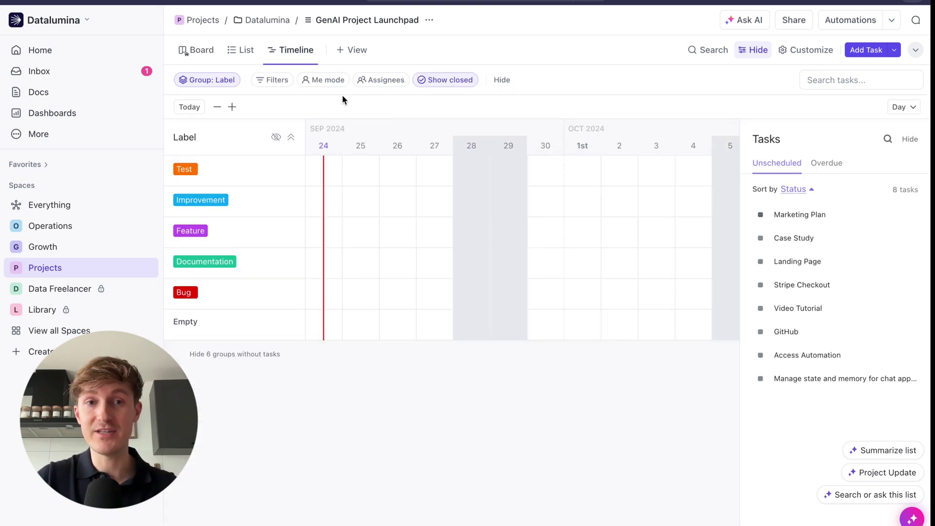
{"action": "left_click", "coordinate": [197, 50]}
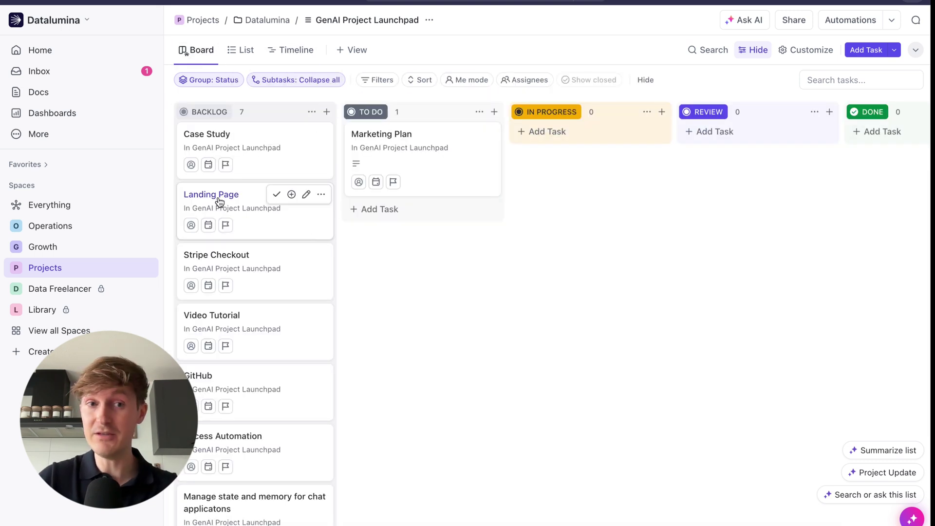
{"action": "left_click", "coordinate": [220, 201]}
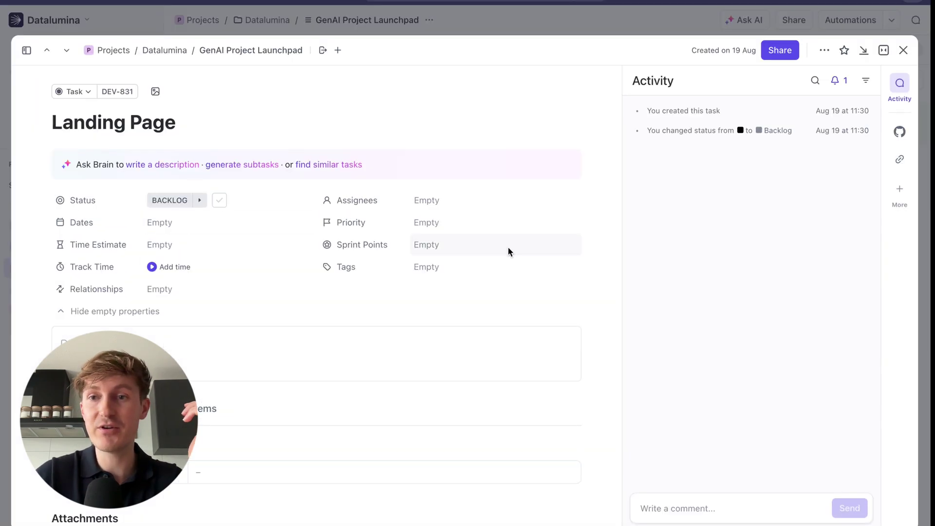
{"action": "left_click", "coordinate": [900, 136]}
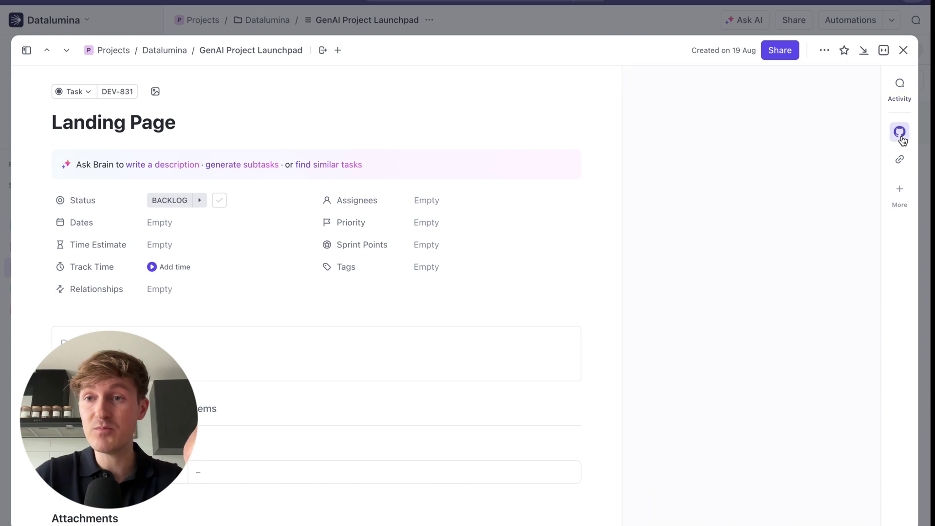
{"action": "left_click", "coordinate": [904, 52]}
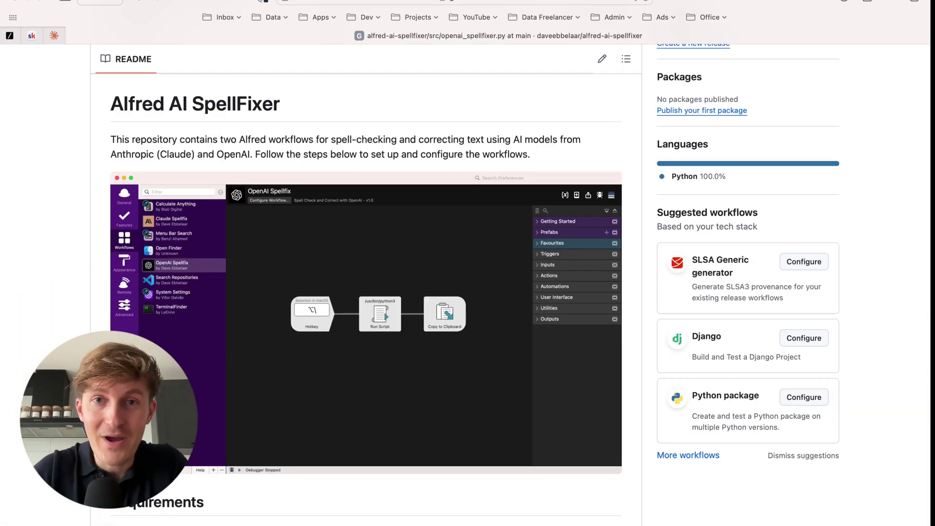
{"action": "scroll", "coordinate": [229, 335], "scroll_direction": "down", "scroll_amount": 1}
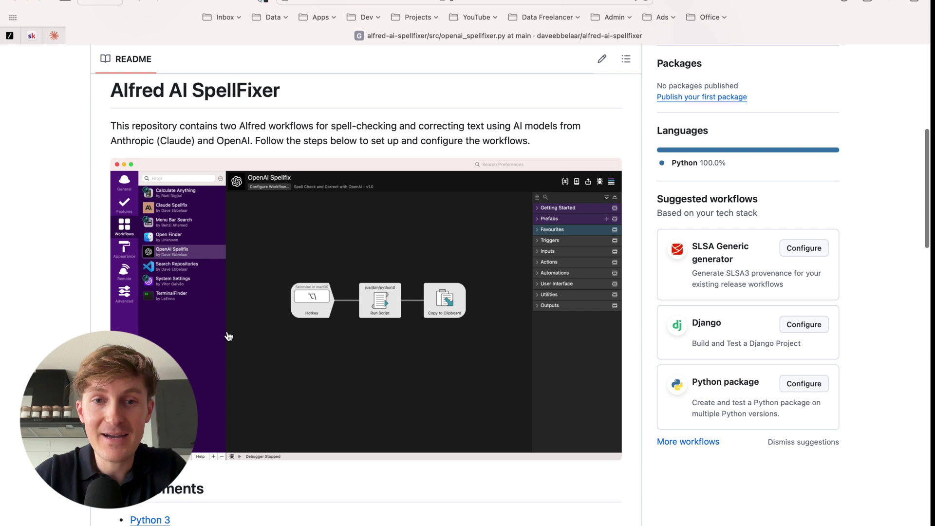
{"action": "scroll", "coordinate": [229, 336], "scroll_direction": "down", "scroll_amount": 5}
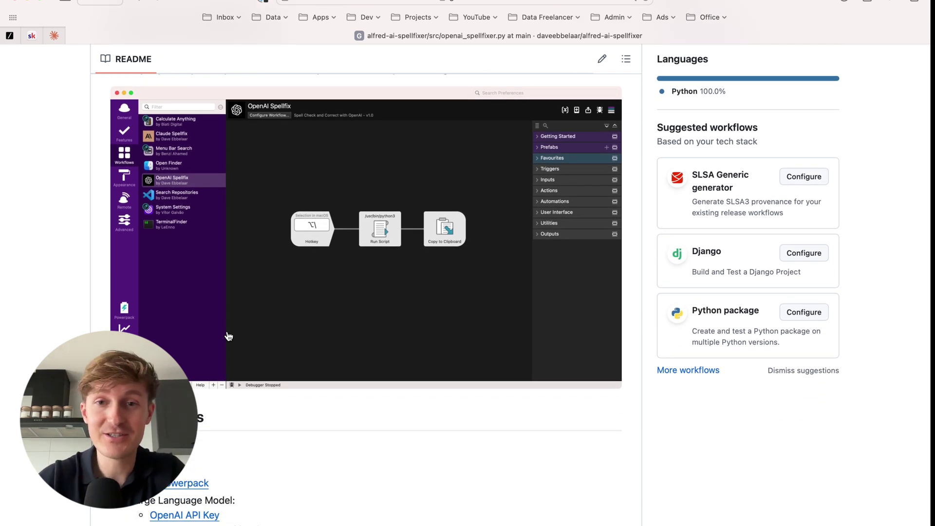
{"action": "scroll", "coordinate": [229, 337], "scroll_direction": "down", "scroll_amount": 2}
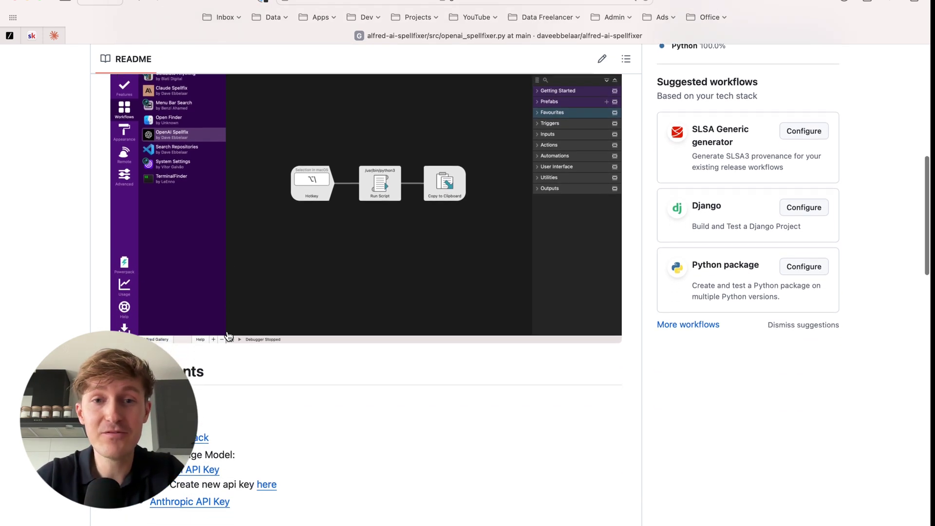
{"action": "scroll", "coordinate": [229, 336], "scroll_direction": "up", "scroll_amount": 2}
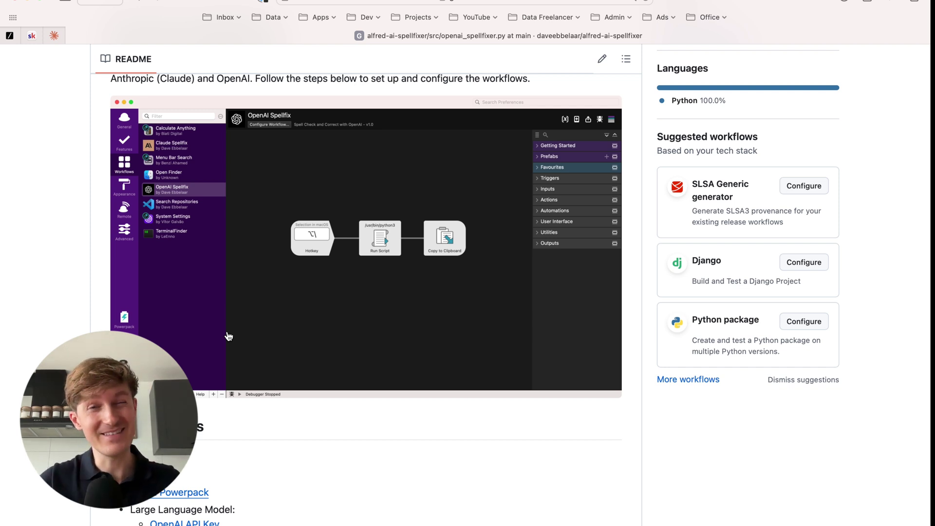
{"action": "scroll", "coordinate": [229, 336], "scroll_direction": "up", "scroll_amount": 1}
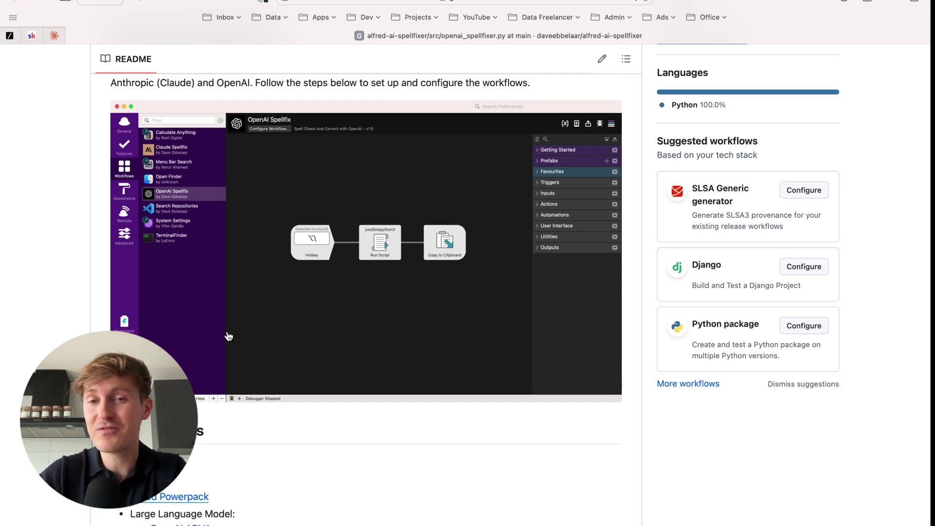
{"action": "scroll", "coordinate": [228, 336], "scroll_direction": "up", "scroll_amount": 3}
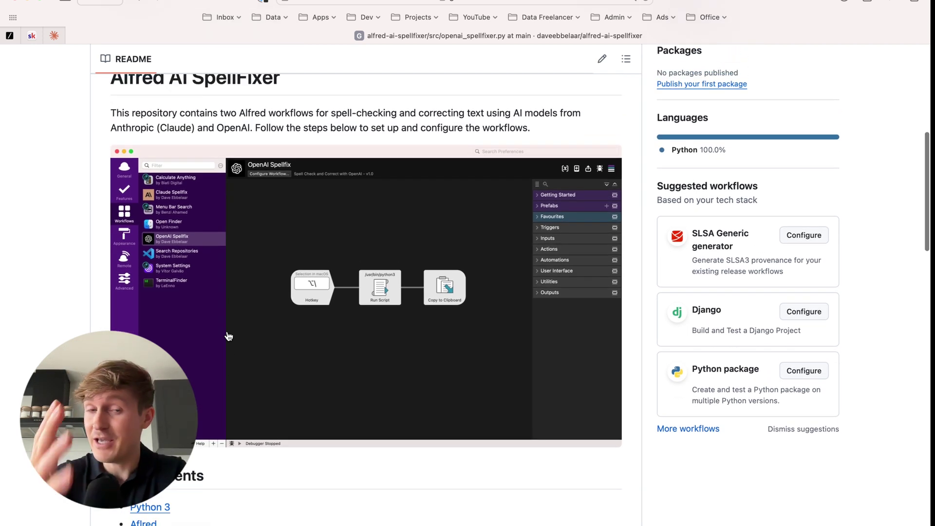
{"action": "scroll", "coordinate": [229, 336], "scroll_direction": "down", "scroll_amount": 1}
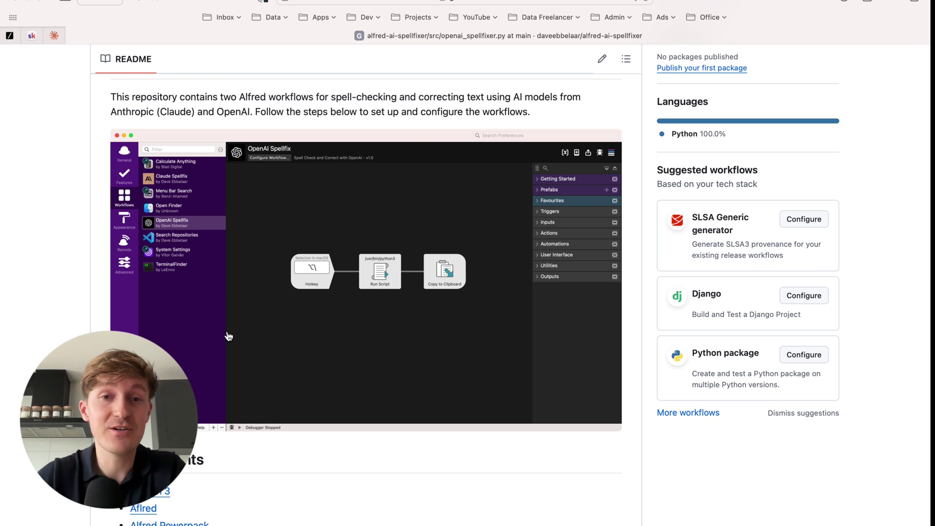
{"action": "scroll", "coordinate": [229, 336], "scroll_direction": "down", "scroll_amount": 1}
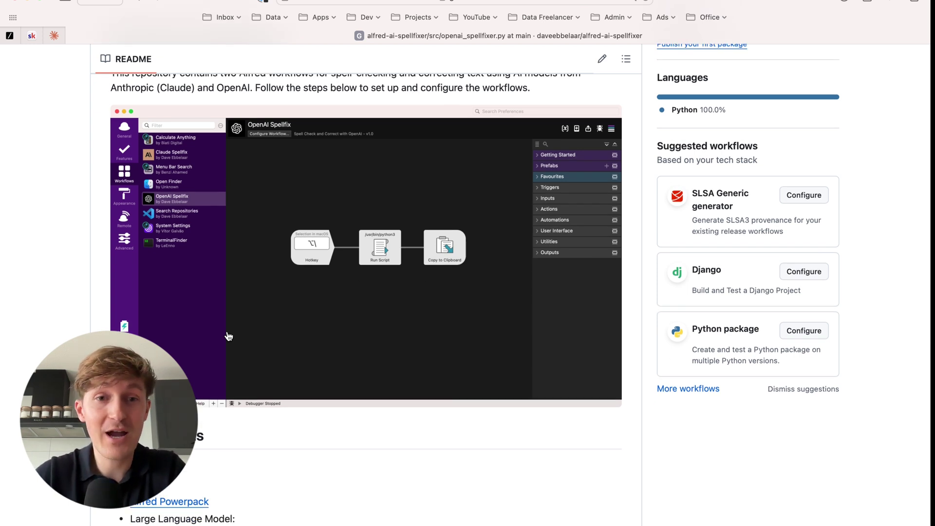
{"action": "scroll", "coordinate": [228, 336], "scroll_direction": "down", "scroll_amount": 1}
{"action": "scroll", "coordinate": [229, 336], "scroll_direction": "up", "scroll_amount": 3}
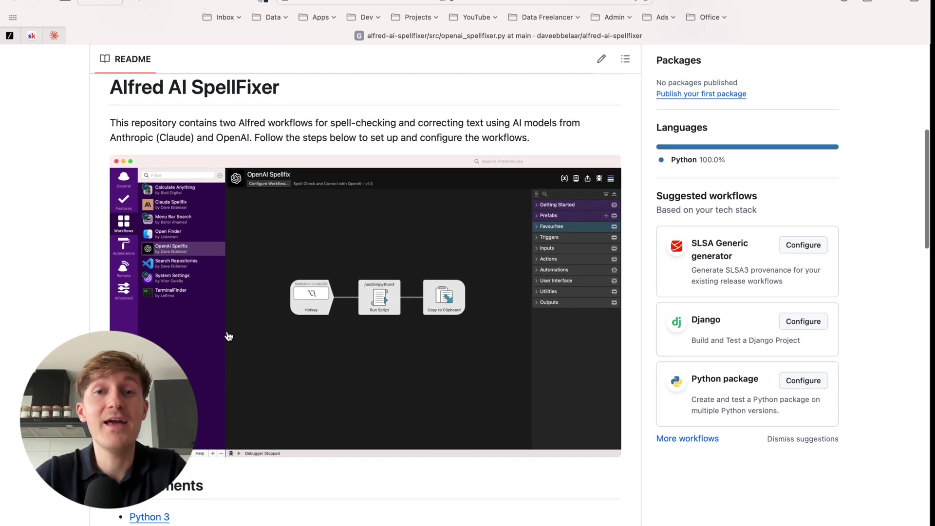
{"action": "scroll", "coordinate": [228, 336], "scroll_direction": "down", "scroll_amount": 2}
{"action": "scroll", "coordinate": [228, 336], "scroll_direction": "up", "scroll_amount": 2}
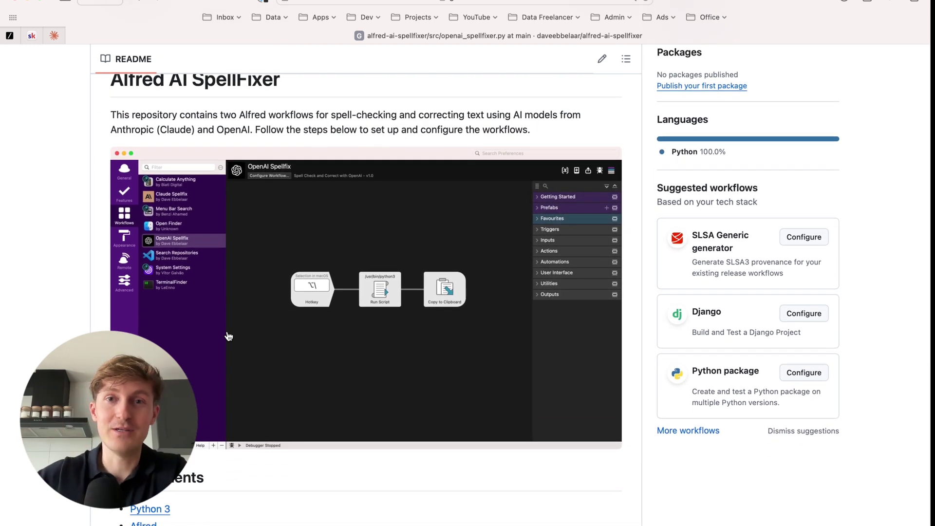